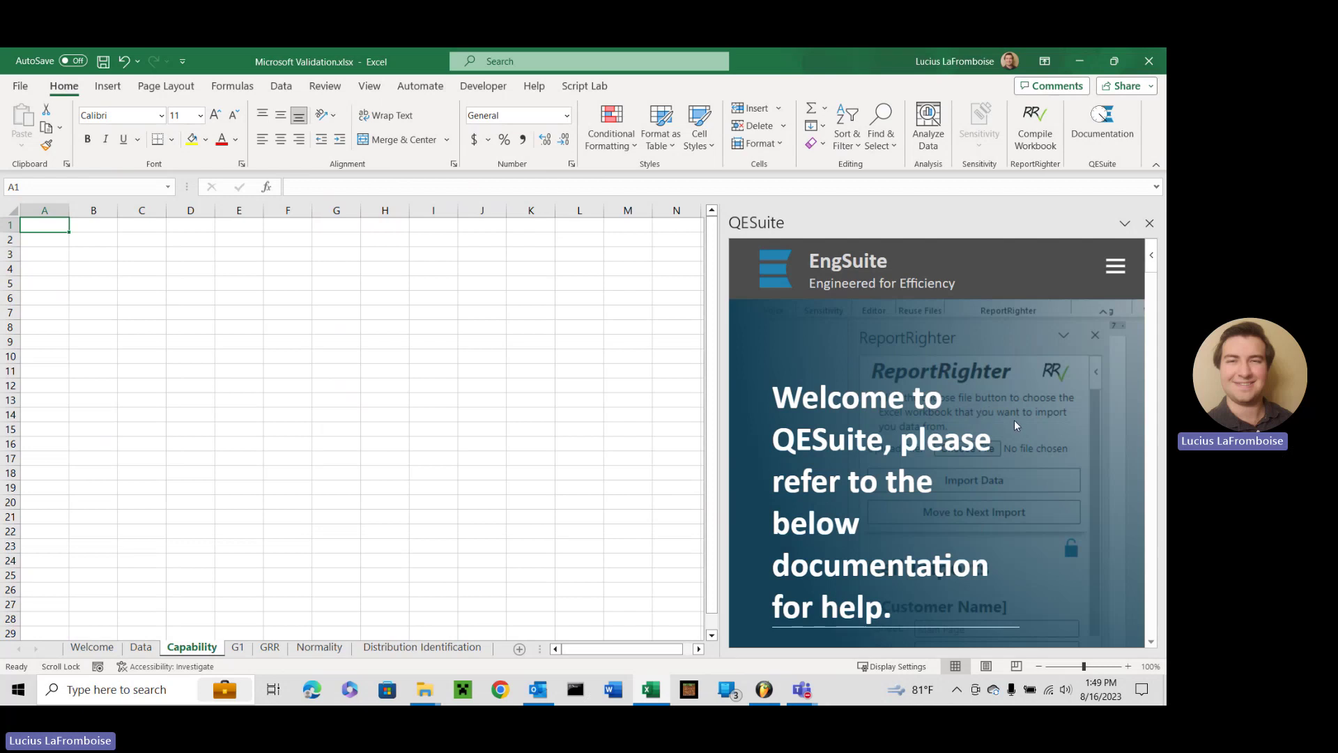
# - Scroll the QESuite pane past the welcome text to the CAPABILITYANALYSIS function documentation
pyautogui.scroll(-1, 1023, 415)
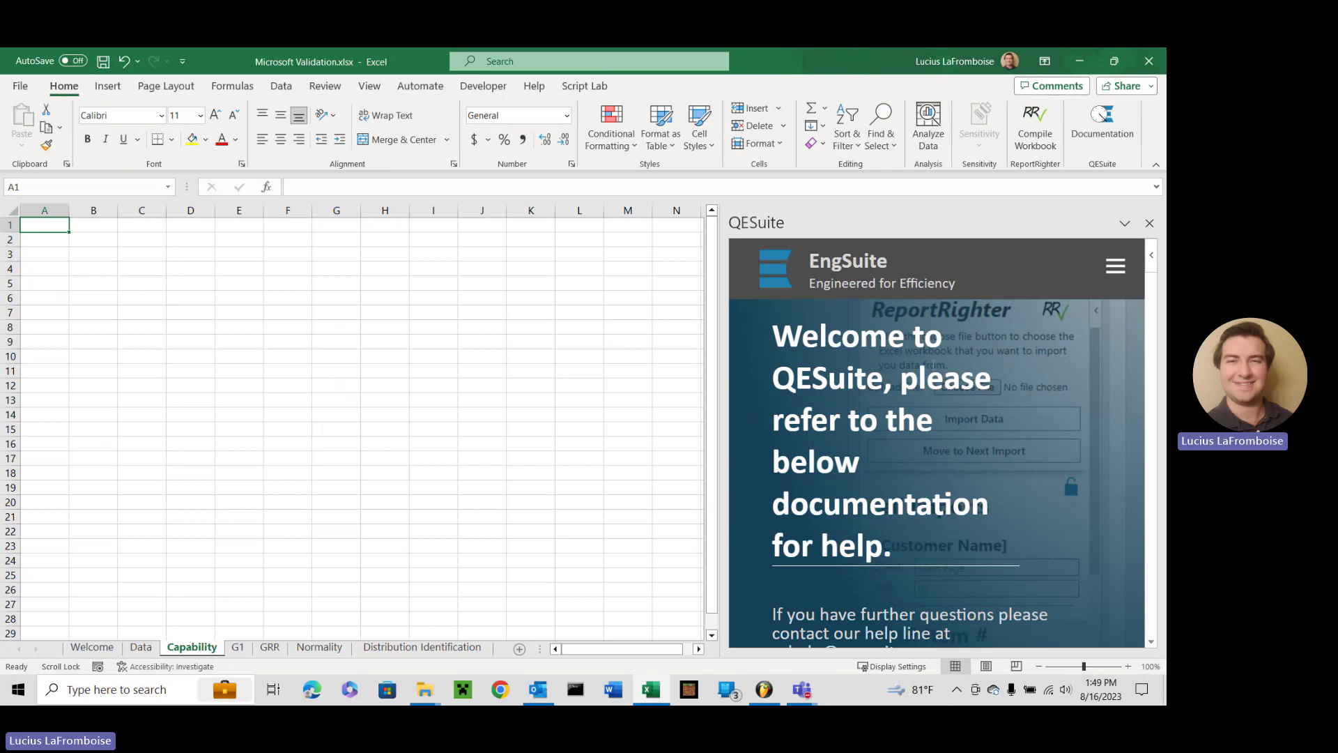
pyautogui.scroll(-7, 1023, 345)
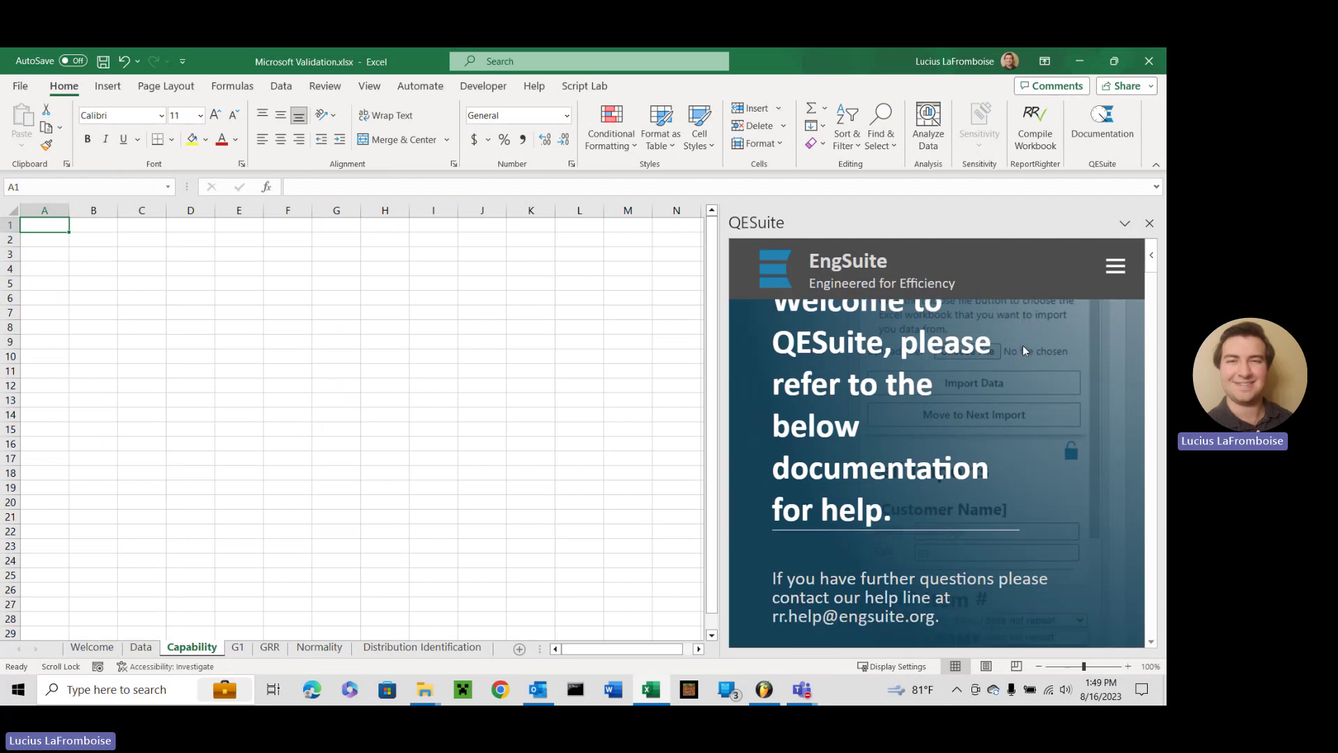
pyautogui.scroll(-1, 1032, 354)
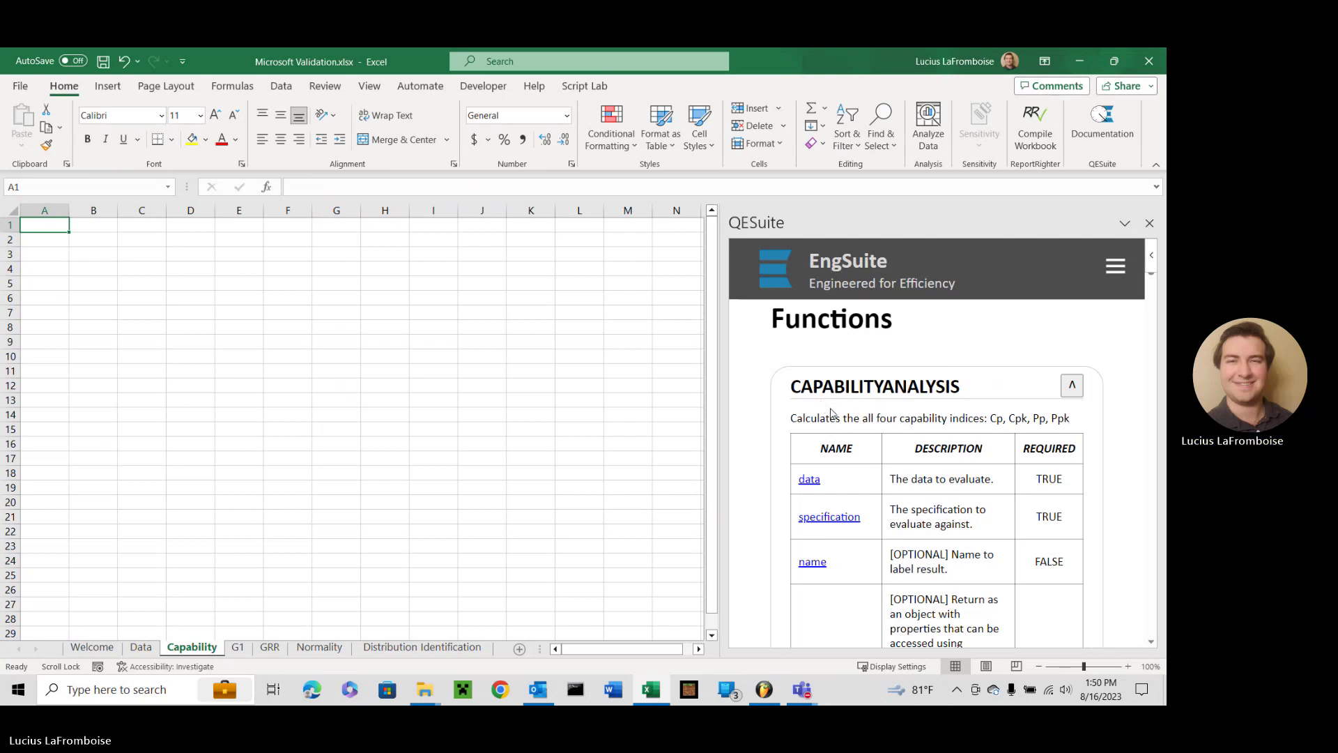
# - Scroll the CAPABILITYANALYSIS parameter table down to the name, returnAsObject and hideGraph rows
pyautogui.scroll(-1, 831, 412)
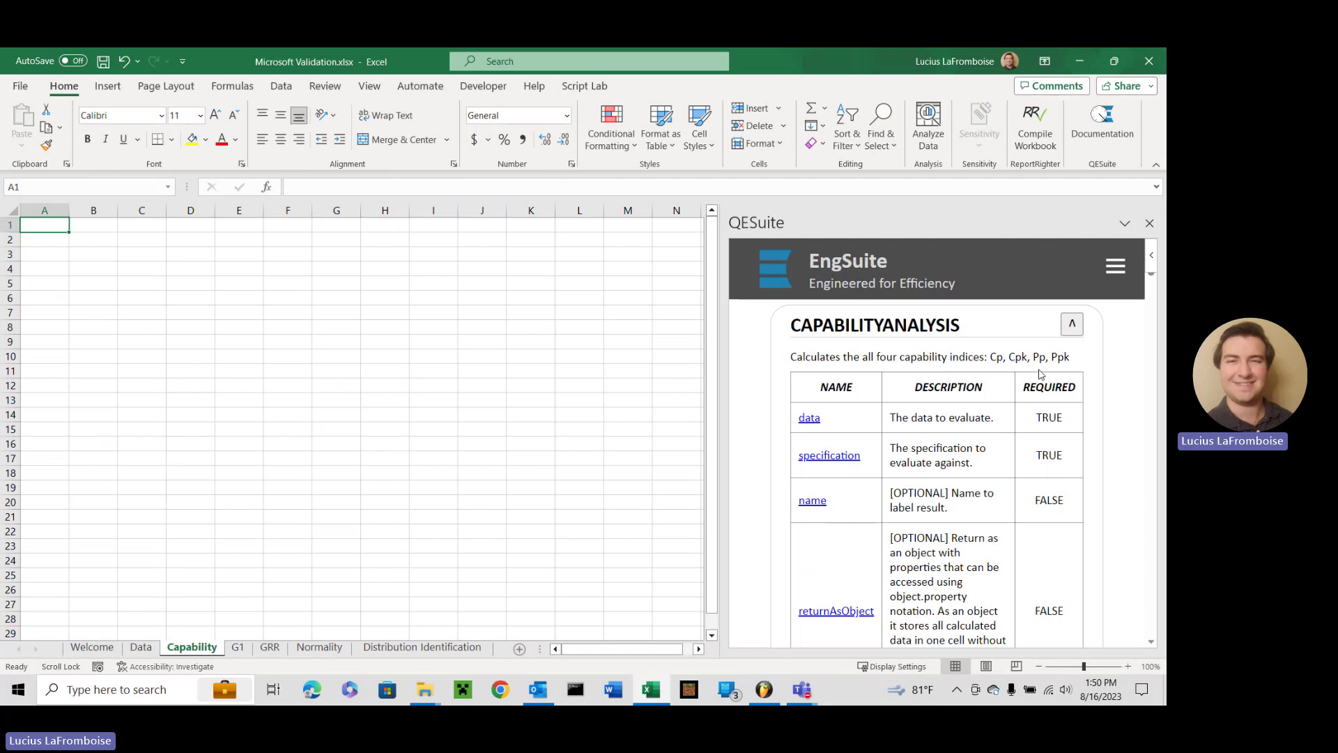
pyautogui.scroll(-1, 898, 383)
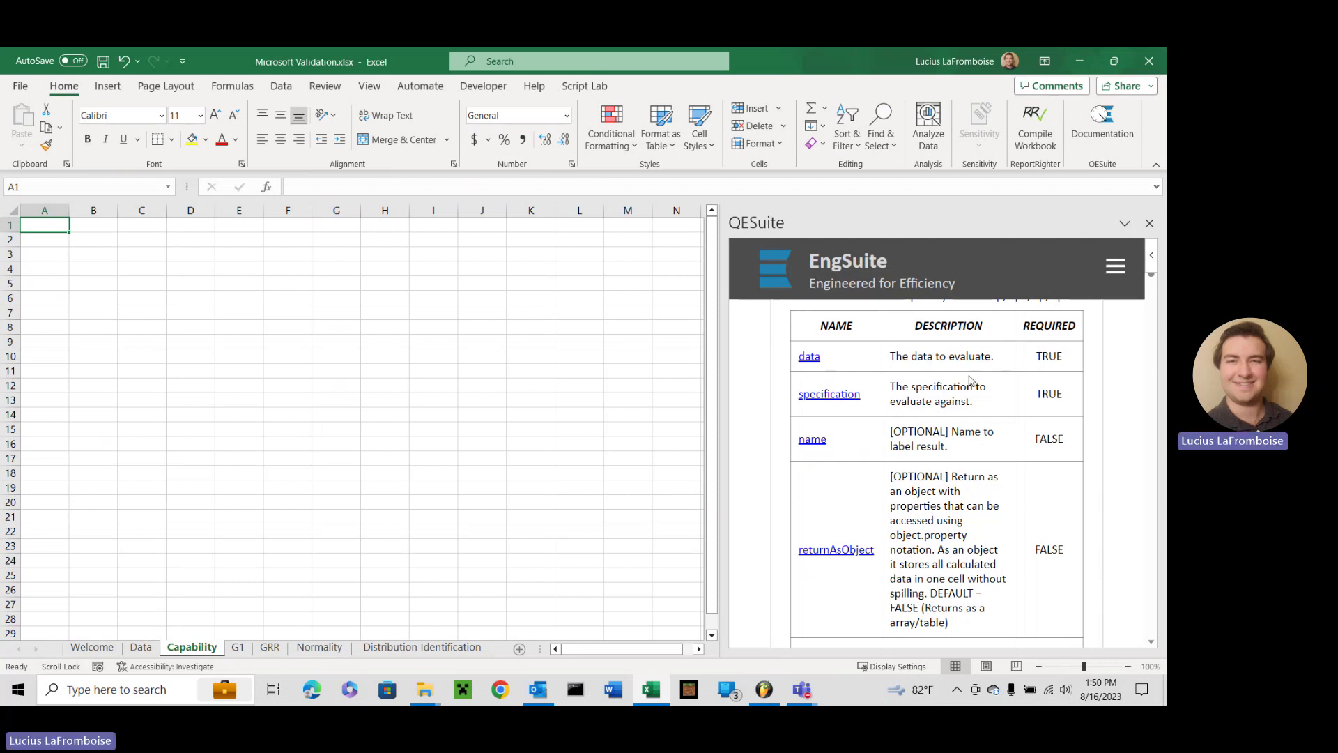
pyautogui.scroll(-1, 965, 376)
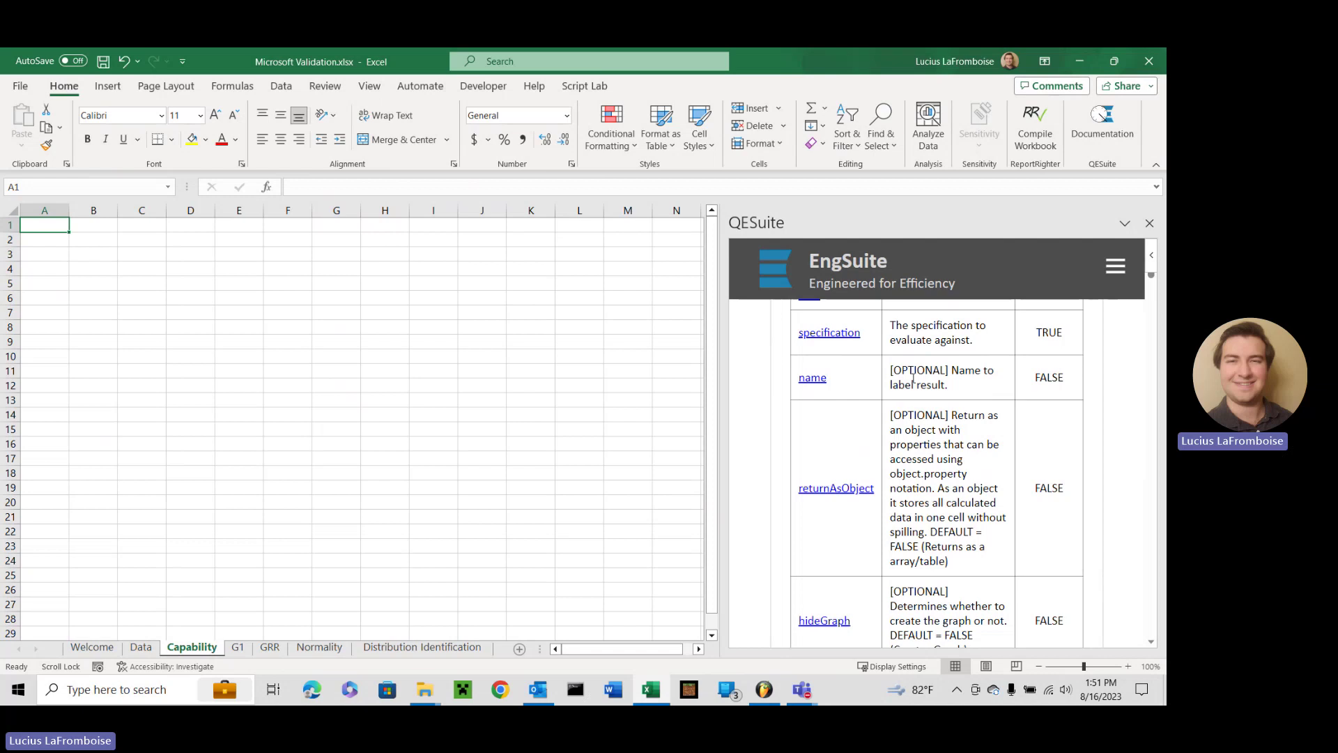
pyautogui.scroll(-1, 922, 380)
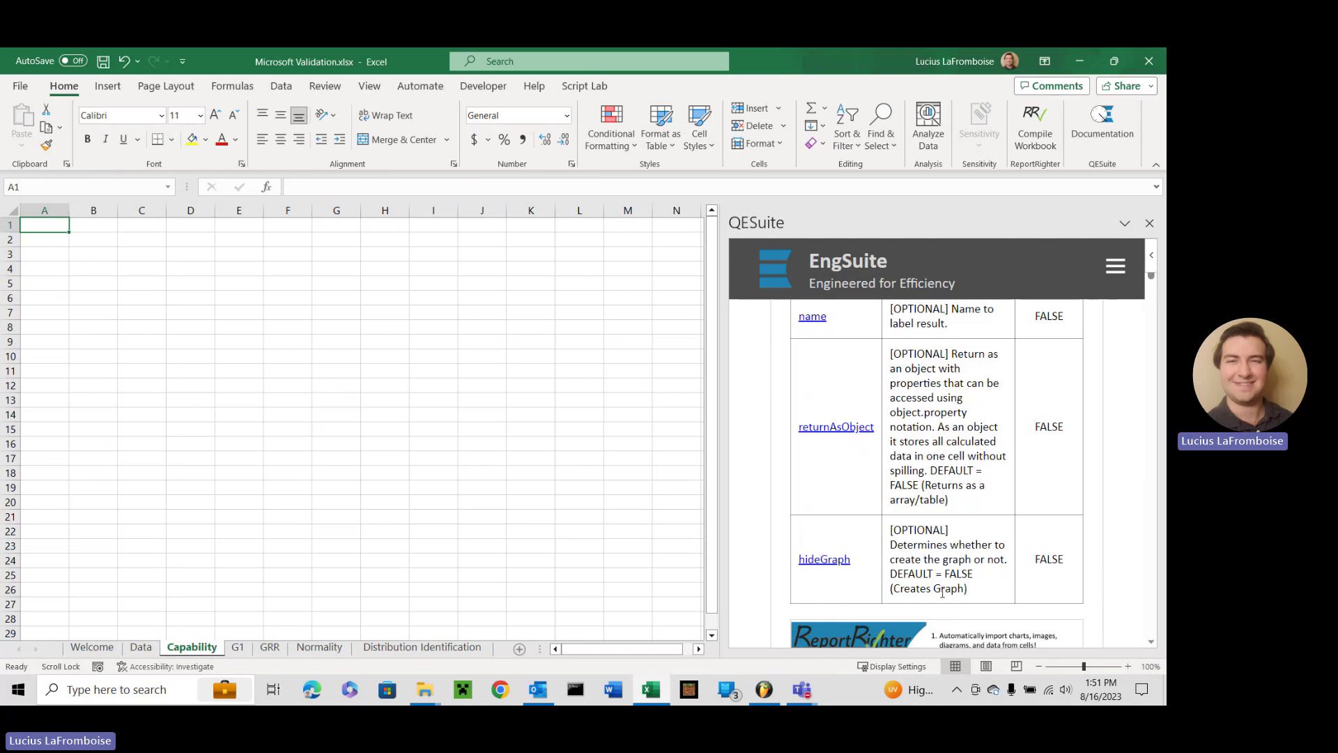
# - Scroll to the end of the parameter table, then select cell A1 on the Capability sheet
pyautogui.scroll(-1, 942, 600)
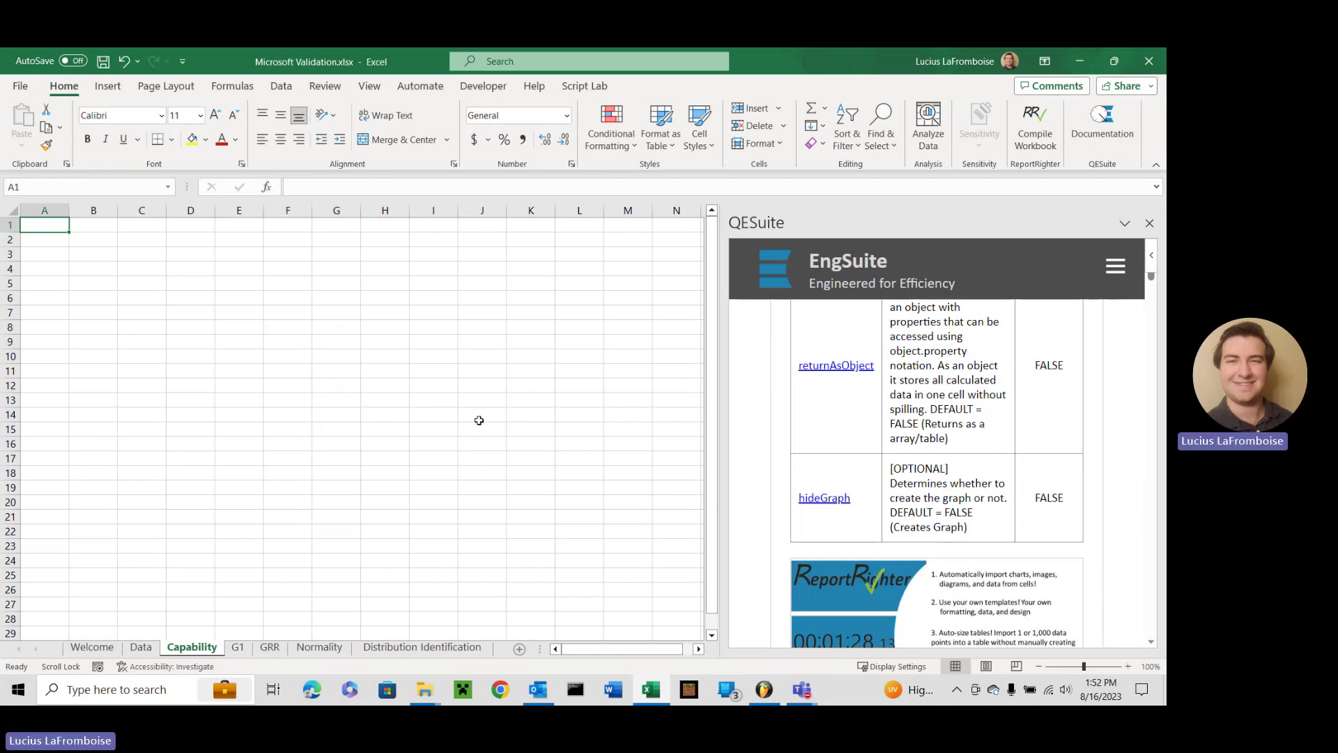
pyautogui.click(55, 226)
# - Start =QE.CAPABILITYANALYSIS in A1 with data Data!A2:A76 and specification Data!A1
pyautogui.write('=qe')
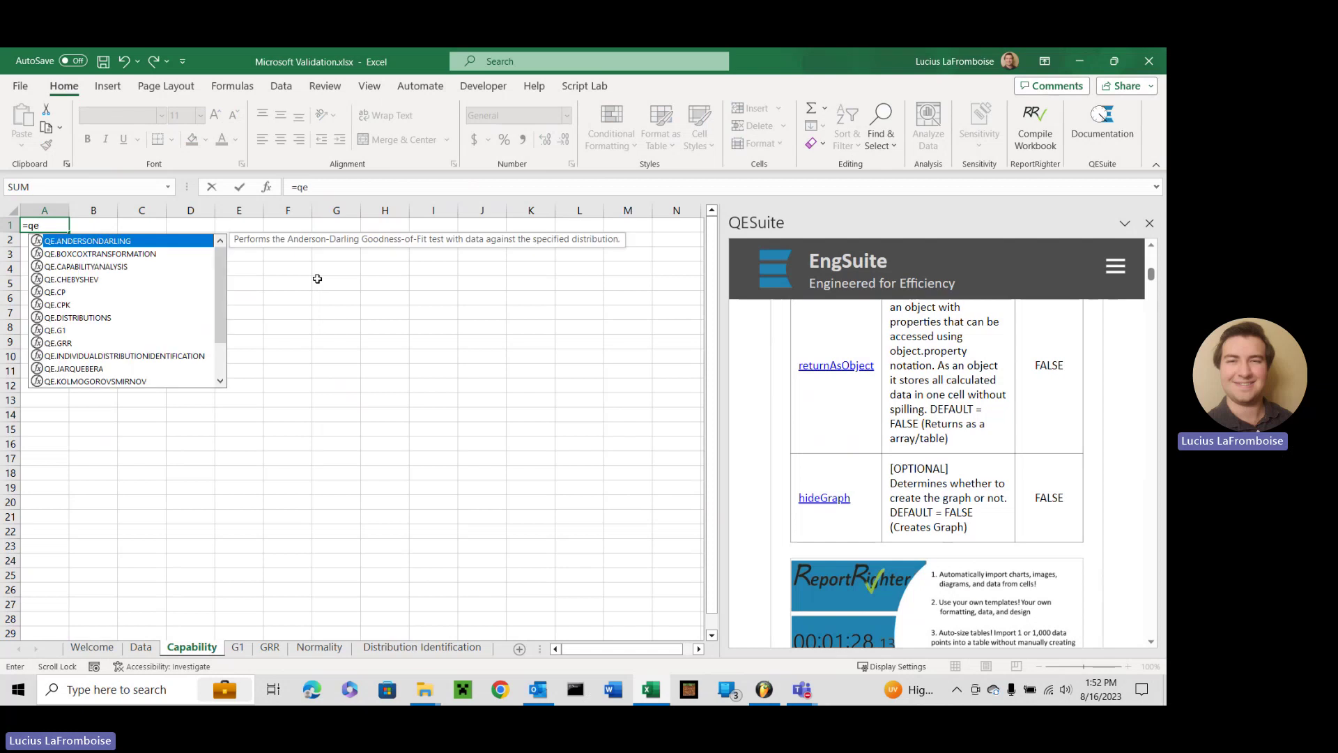
pyautogui.write('.cap')
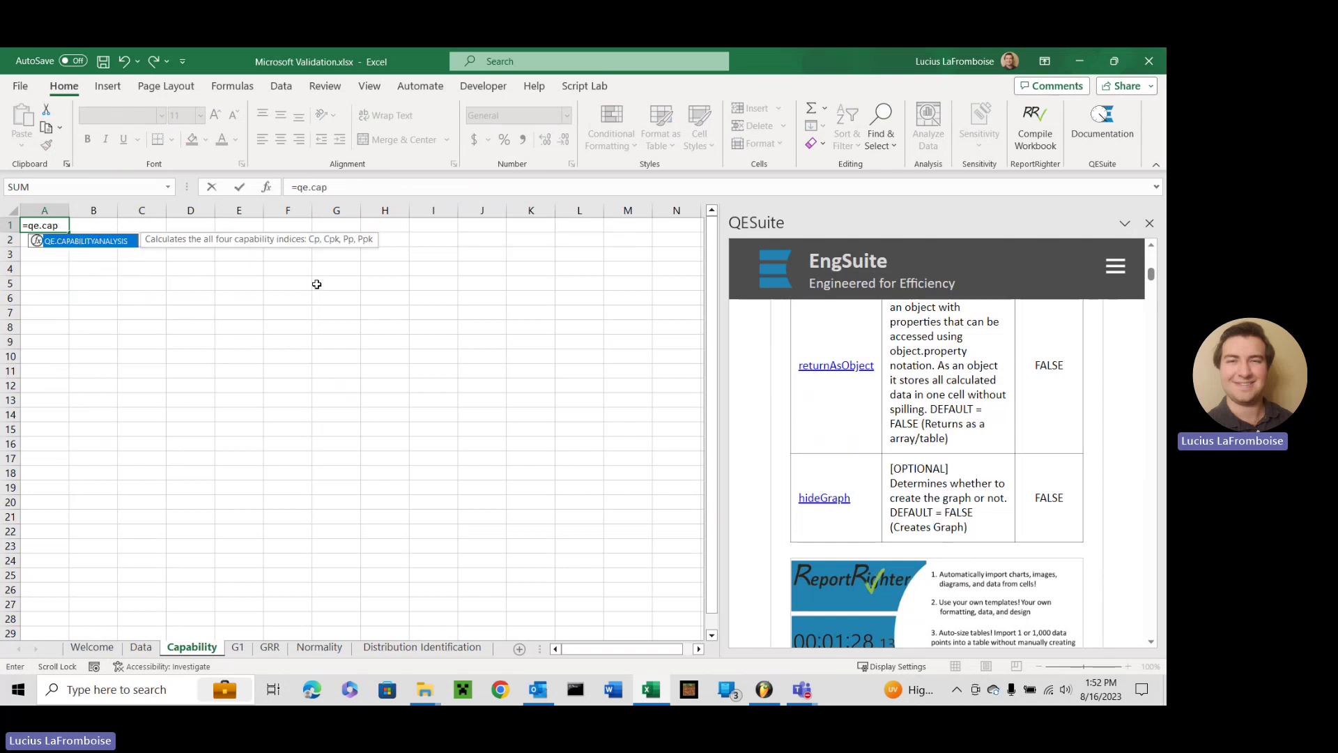
pyautogui.press('Tab')
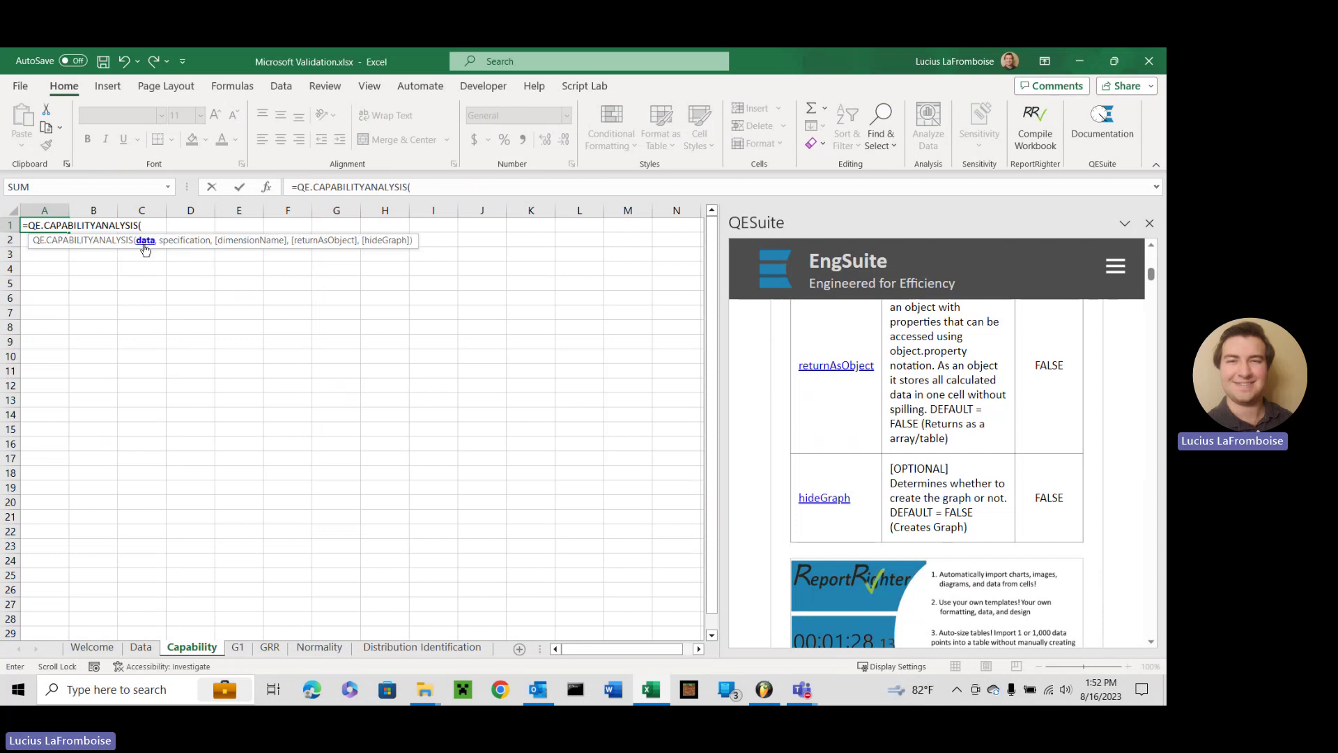
pyautogui.click(140, 651)
pyautogui.click(25, 240)
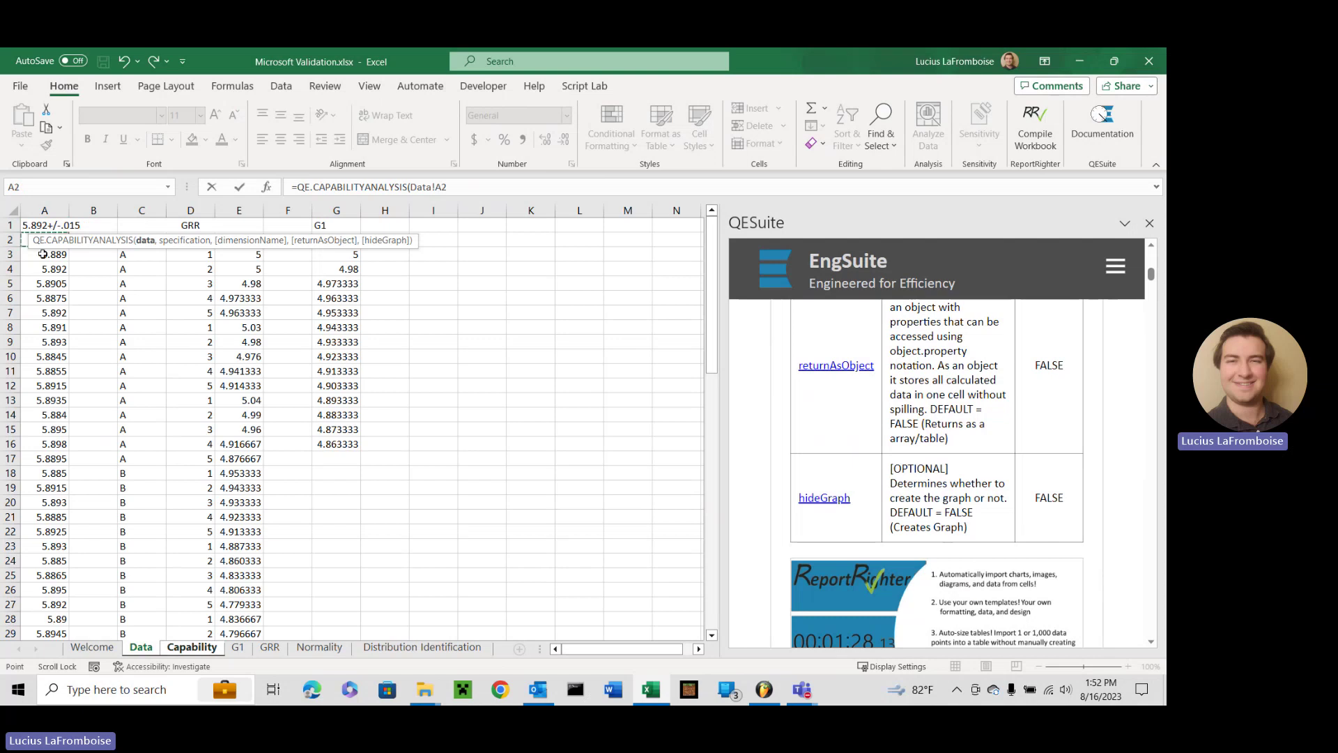
pyautogui.hotkey('ctrl', 'shift', 'Down')
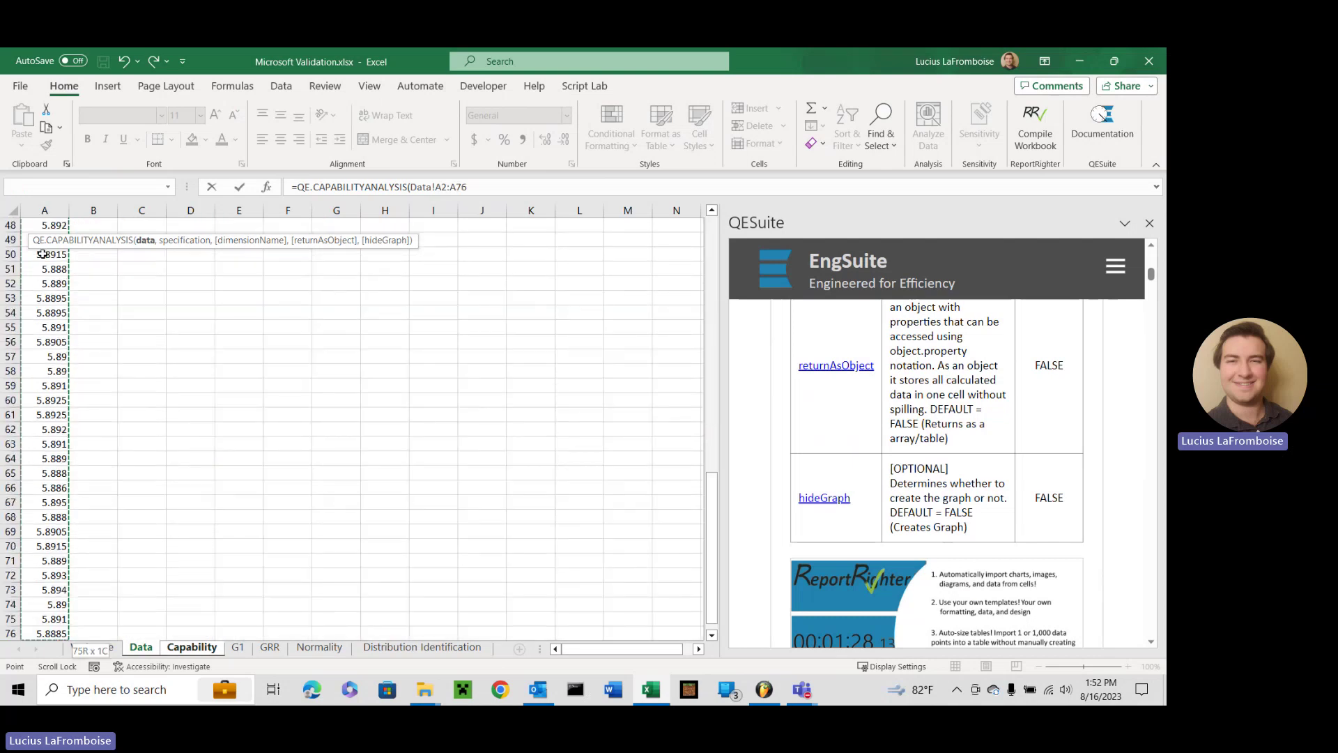
pyautogui.write(',')
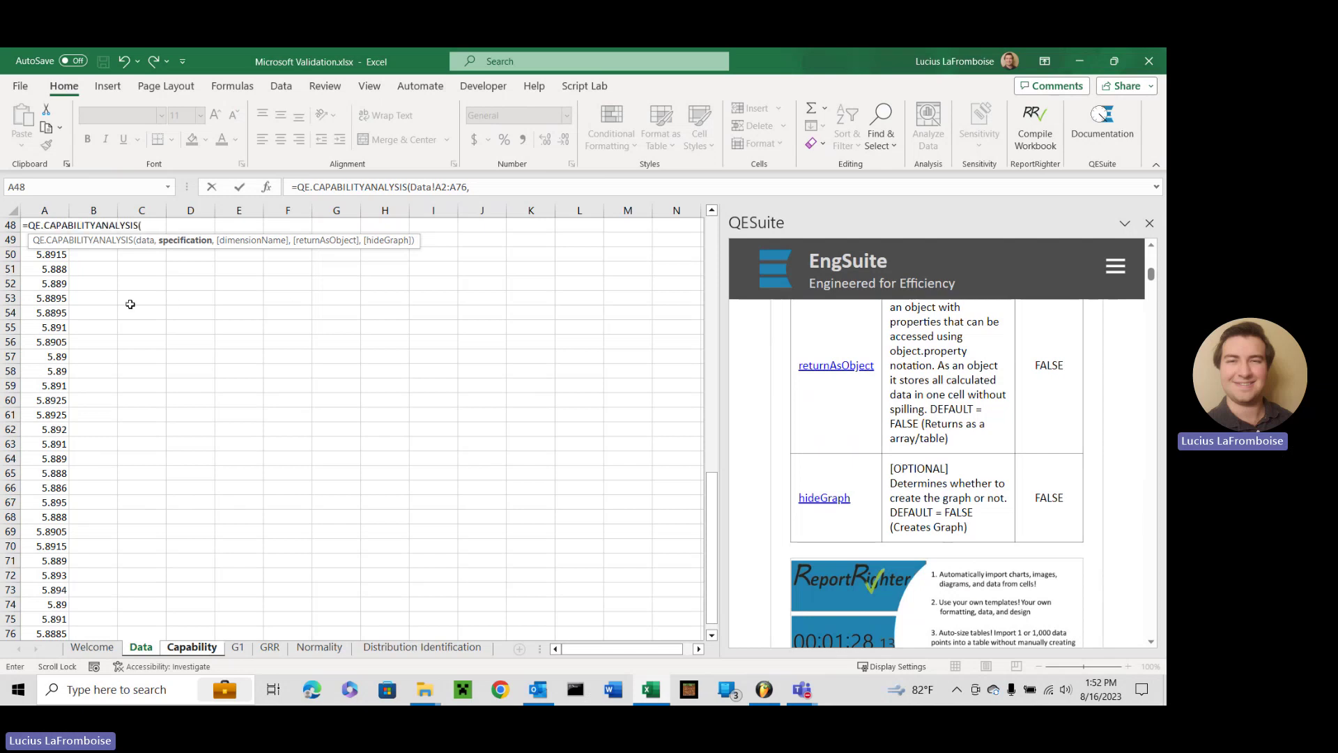
pyautogui.scroll(15, 144, 300)
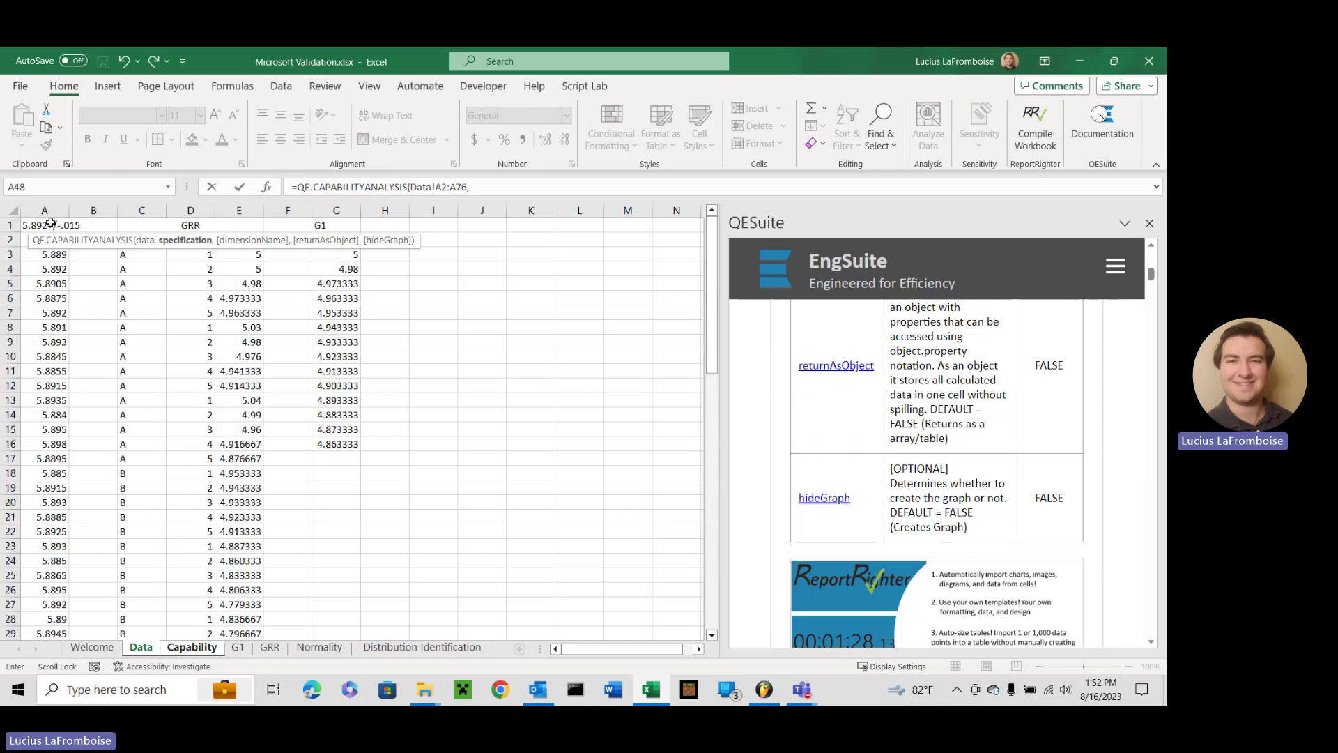
pyautogui.click(56, 227)
# - Commit the formula to return Cp, Cpk, Pp, Ppk and a Capability Six Pack Report, then reselect A1
pyautogui.press('Return')
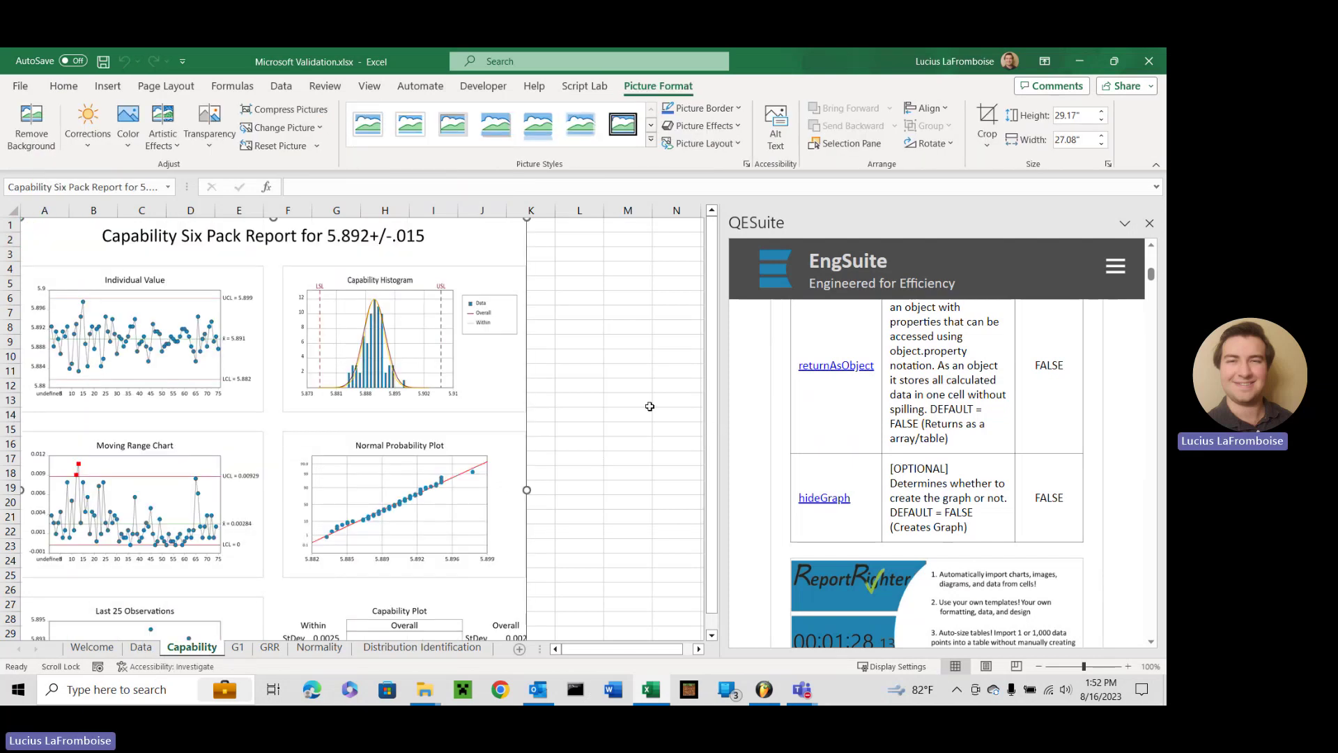
pyautogui.scroll(2, 799, 427)
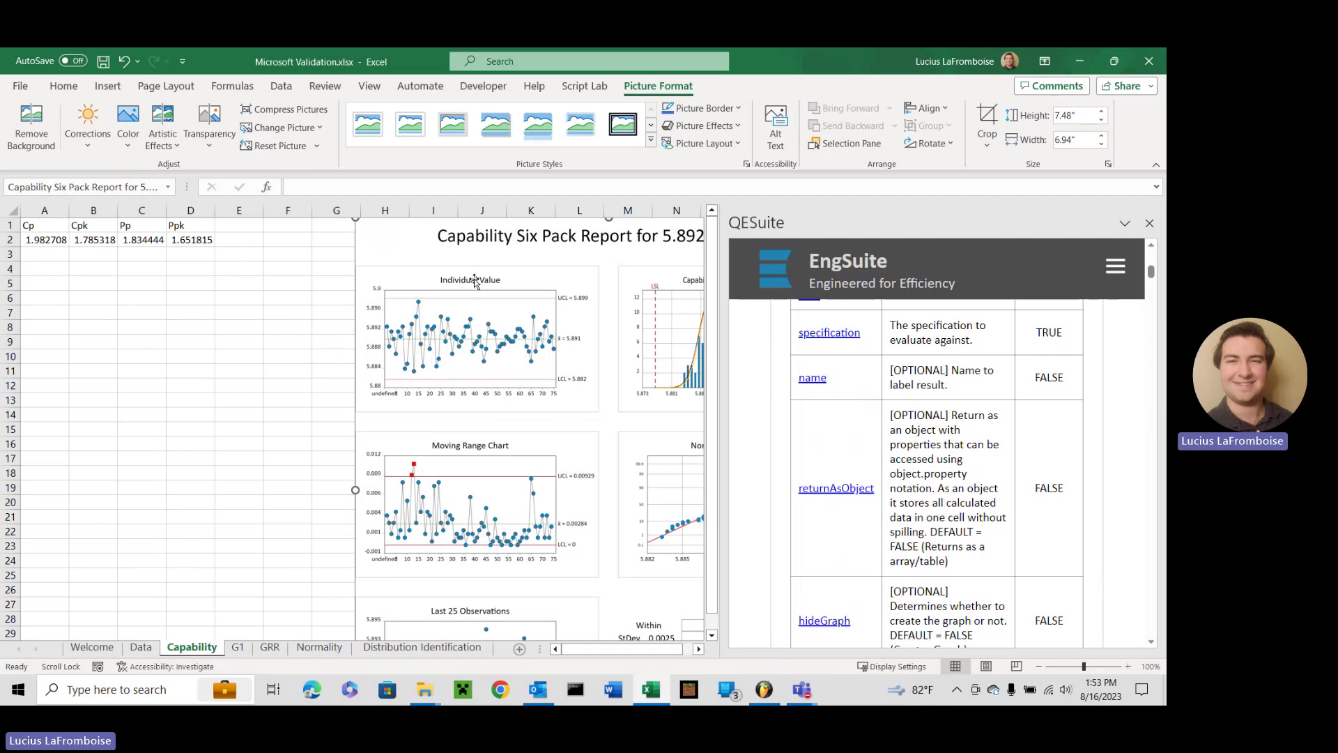
pyautogui.click(44, 221)
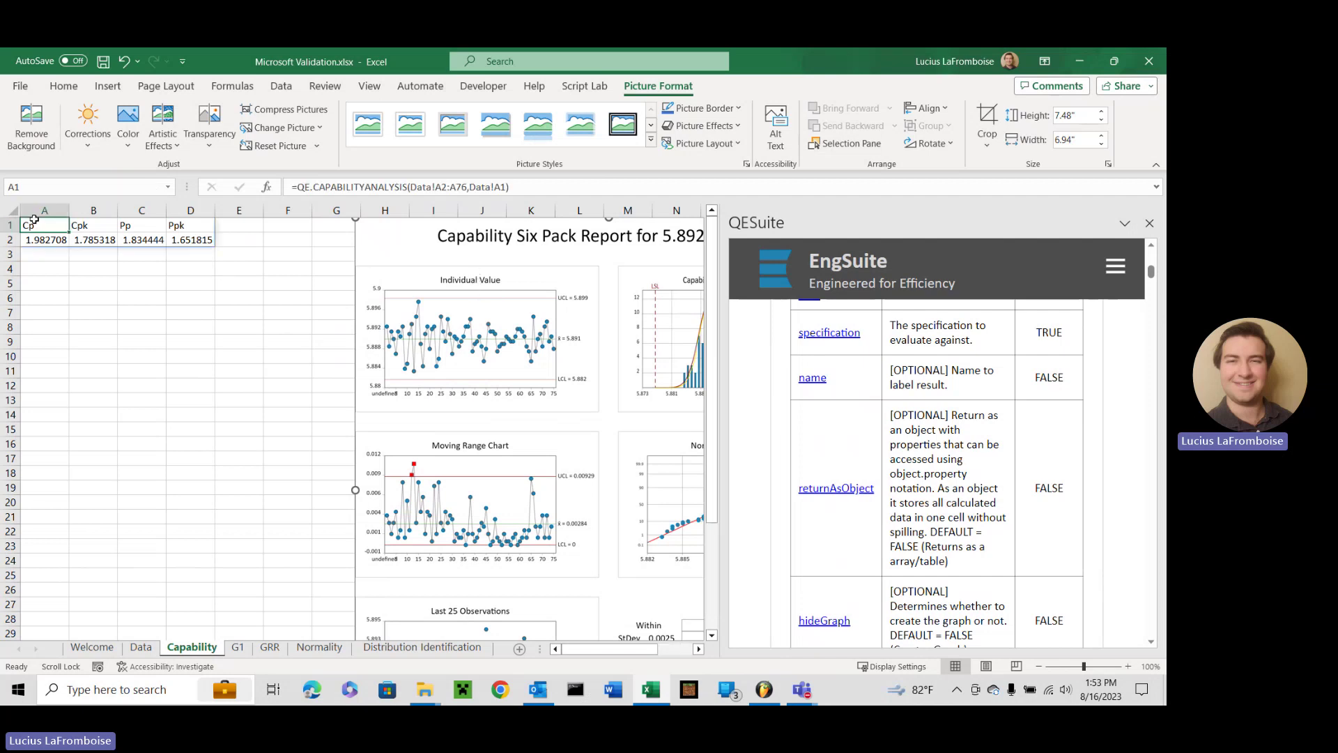
# - Add Data!A1 as the dimension name argument and move the regenerated Six Pack report right
pyautogui.click(504, 186)
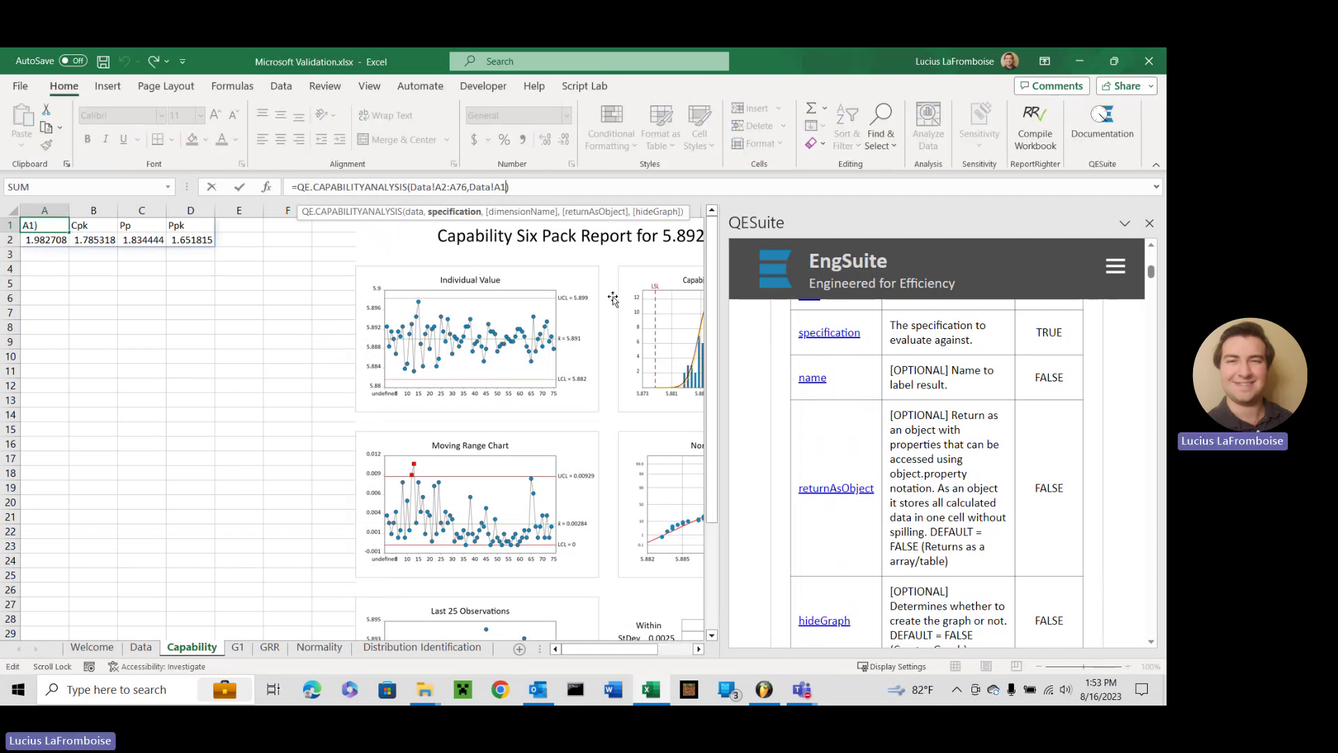
pyautogui.write(',')
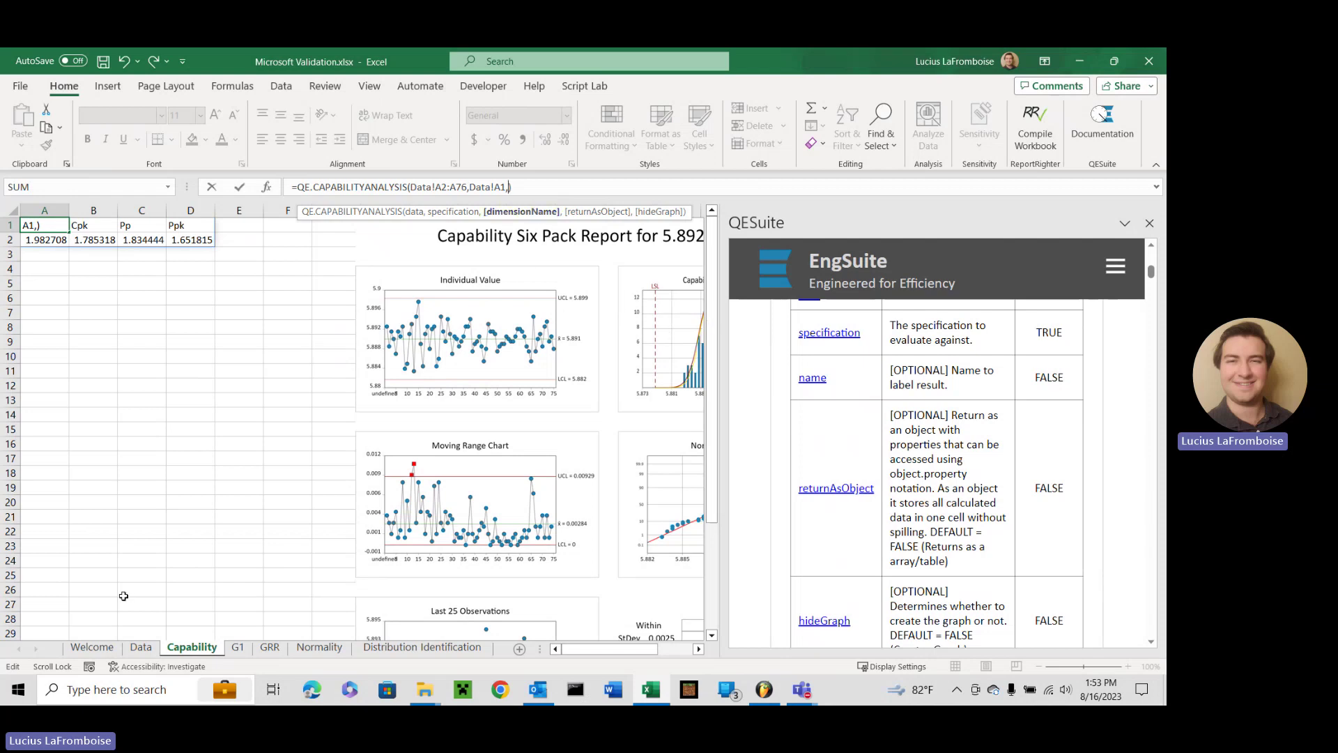
pyautogui.click(139, 647)
pyautogui.click(43, 225)
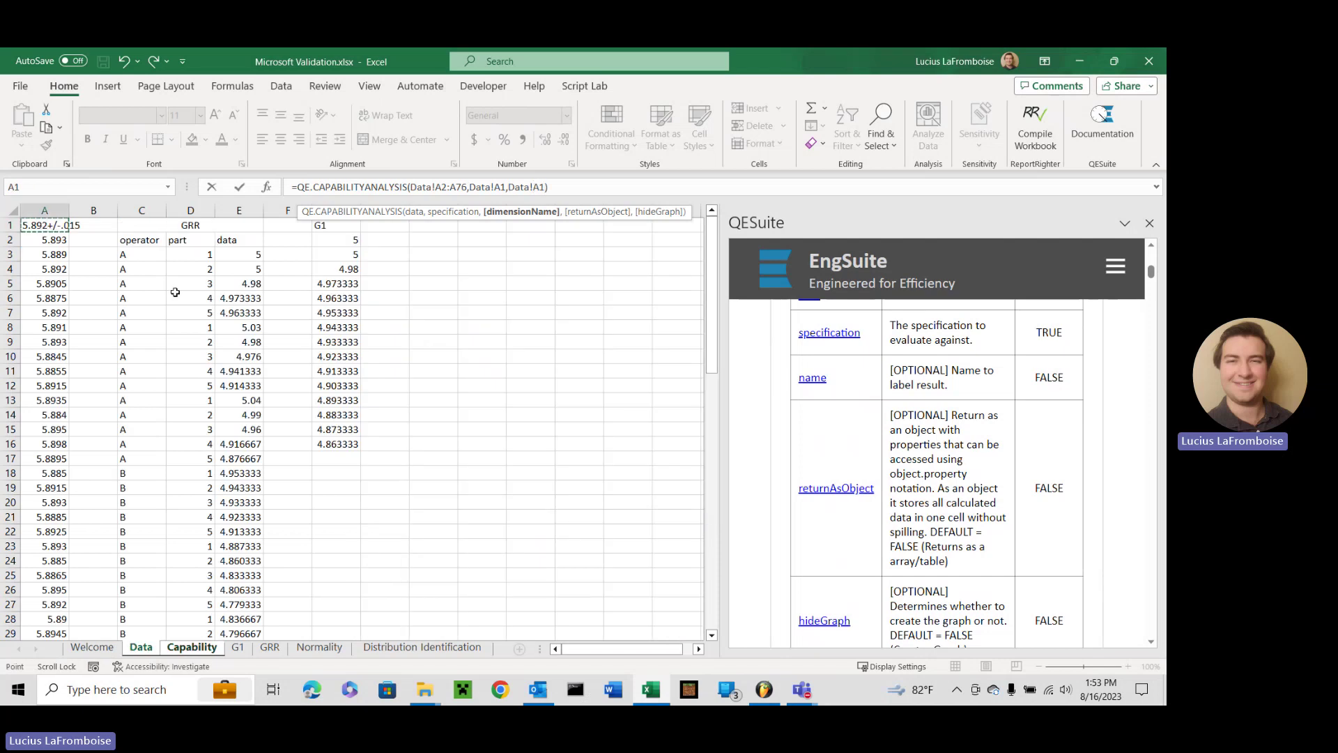
pyautogui.press('Return')
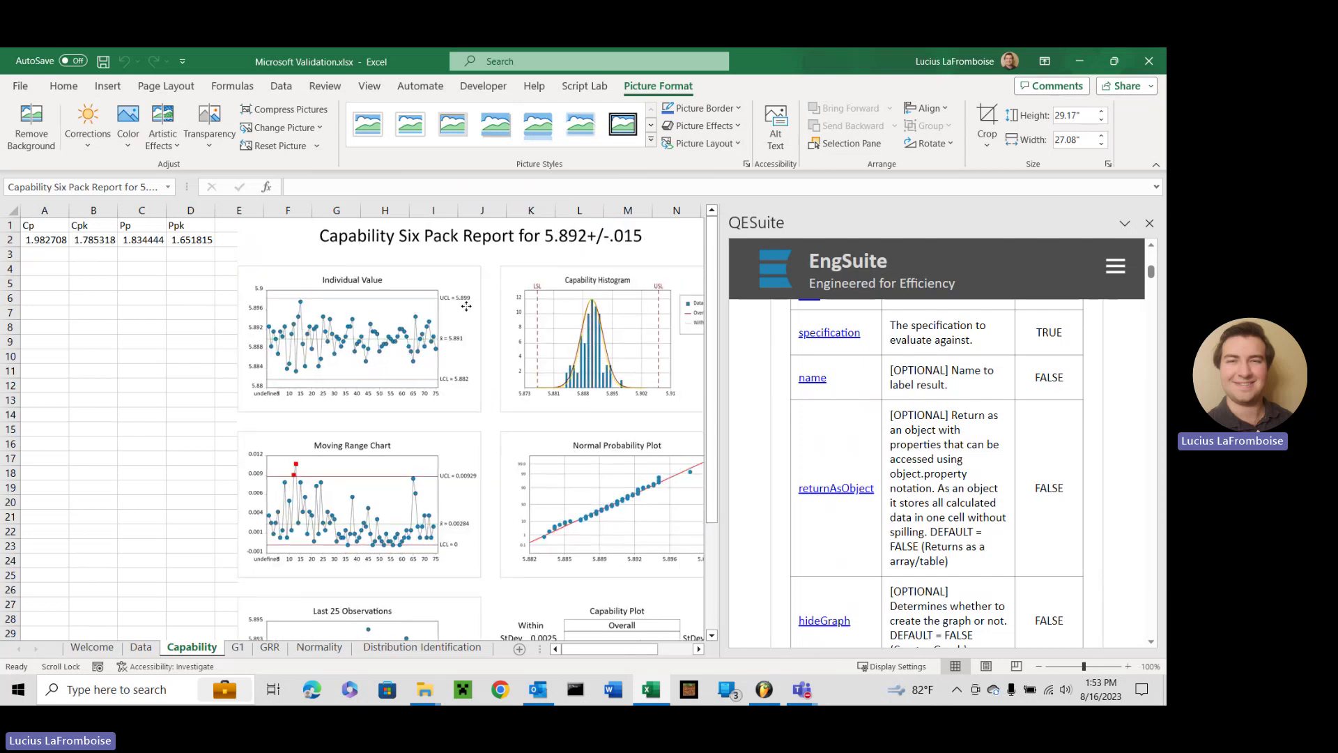
pyautogui.moveTo(419, 304); pyautogui.dragTo(529, 296)
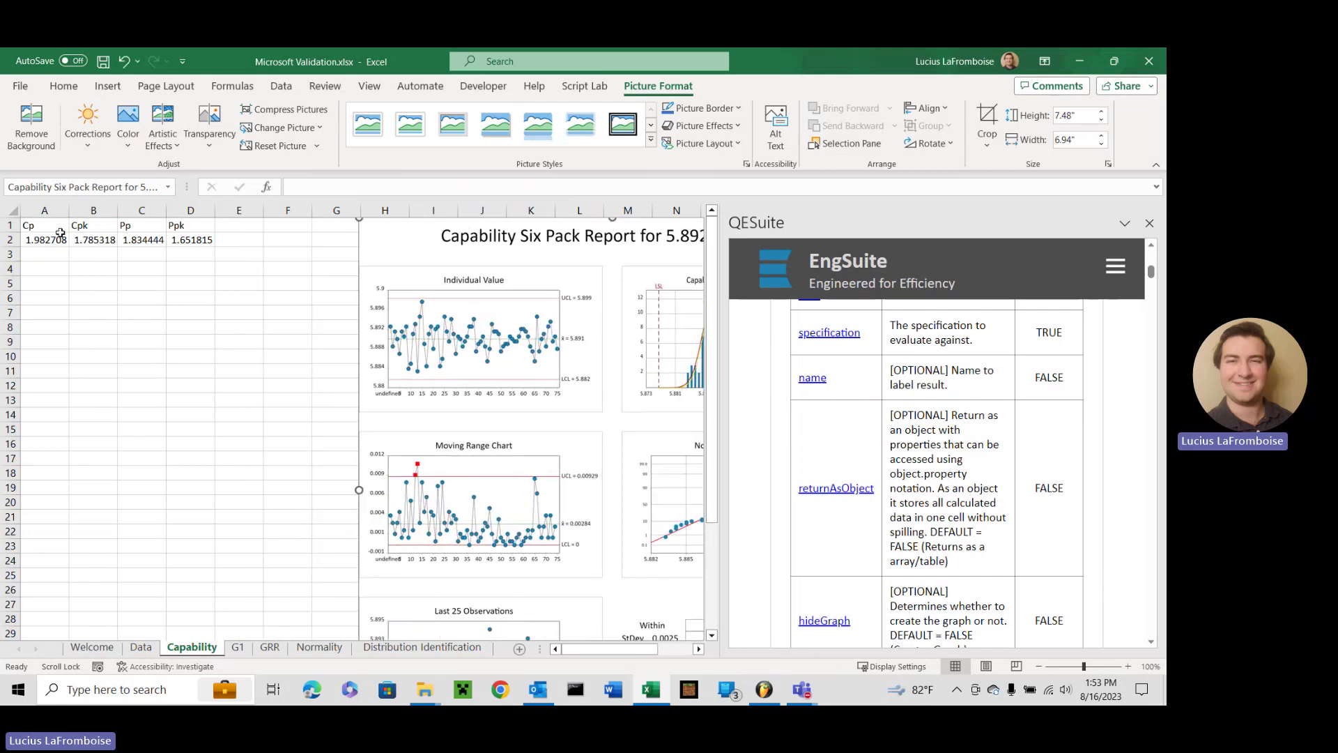
pyautogui.click(59, 236)
# - Retype the formula as =QE.CAPABILITYANALYSIS(Data!A2:A76,Data!A1,Data!A1), trying extra commas
pyautogui.press('BackSpace')
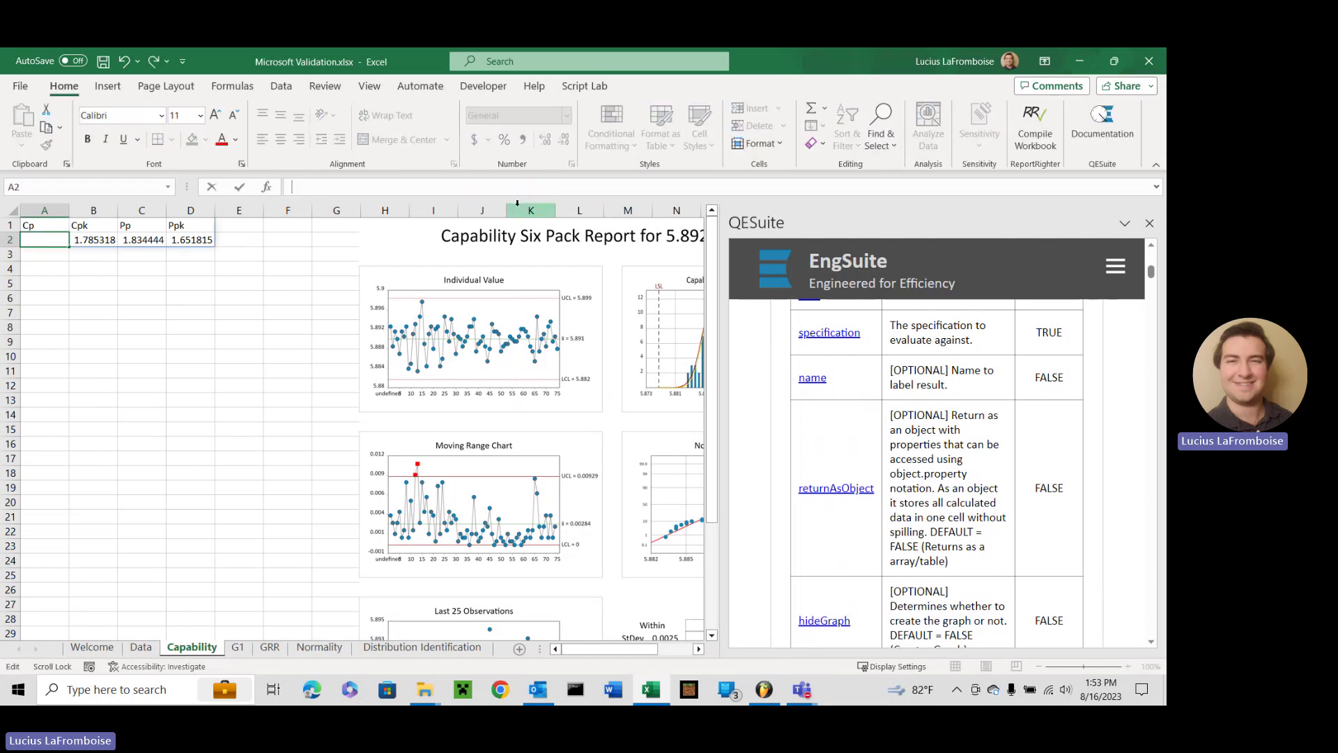
pyautogui.write('=QE.CAPABILITYANALYSIS(Data!A2:A76,Data!A1,Data!A1)')
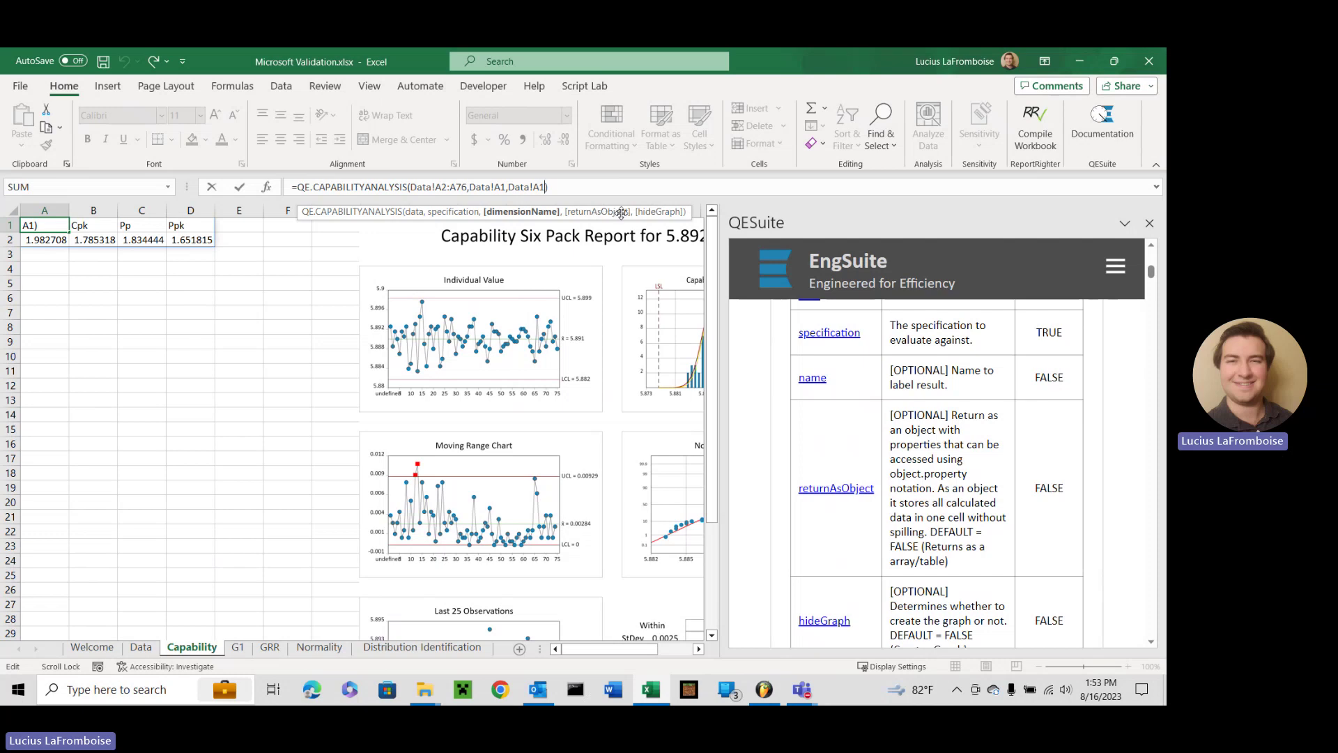
pyautogui.write(',')
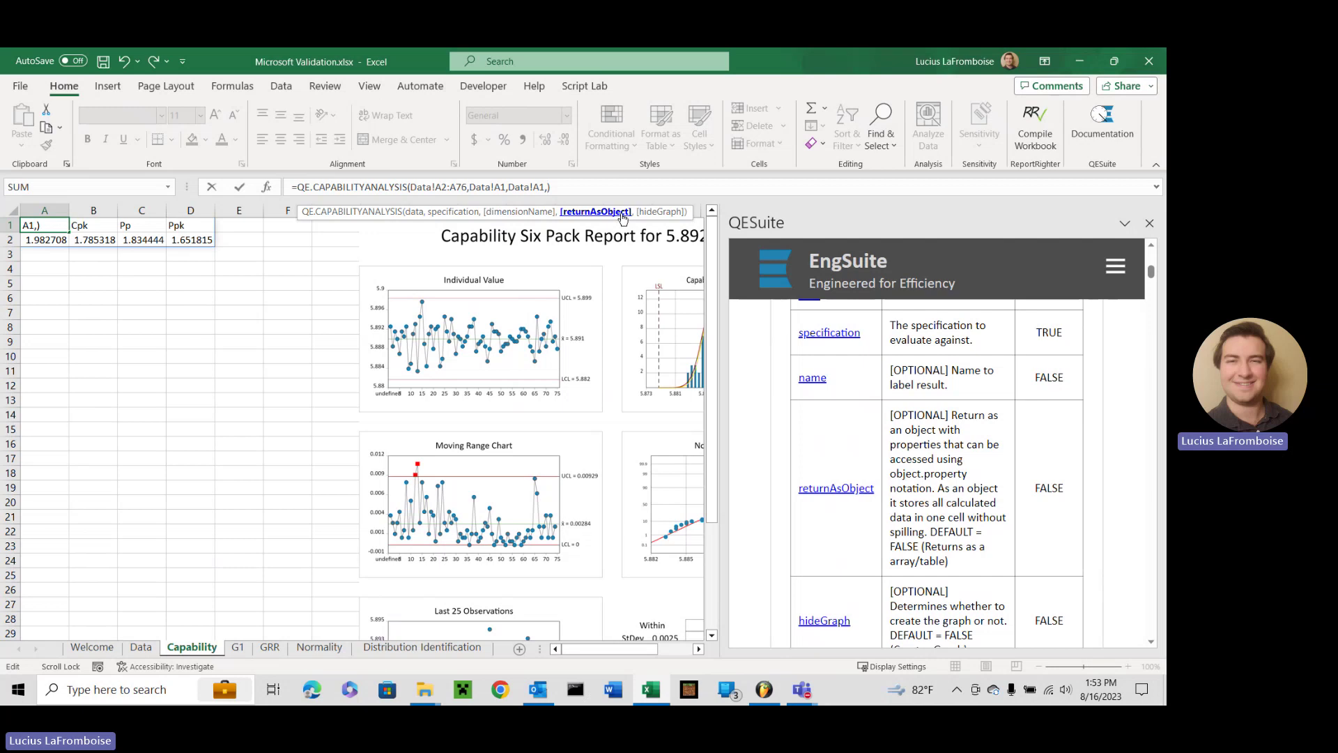
pyautogui.write(',')
pyautogui.press('BackSpace')
pyautogui.write(',')
pyautogui.press('BackSpace')
pyautogui.write(',')
pyautogui.press('BackSpace')
# - Add TRUE as returnAsObject so the cell shows 'Capability Analysis for 5.892+/-.015'
pyautogui.write('True')
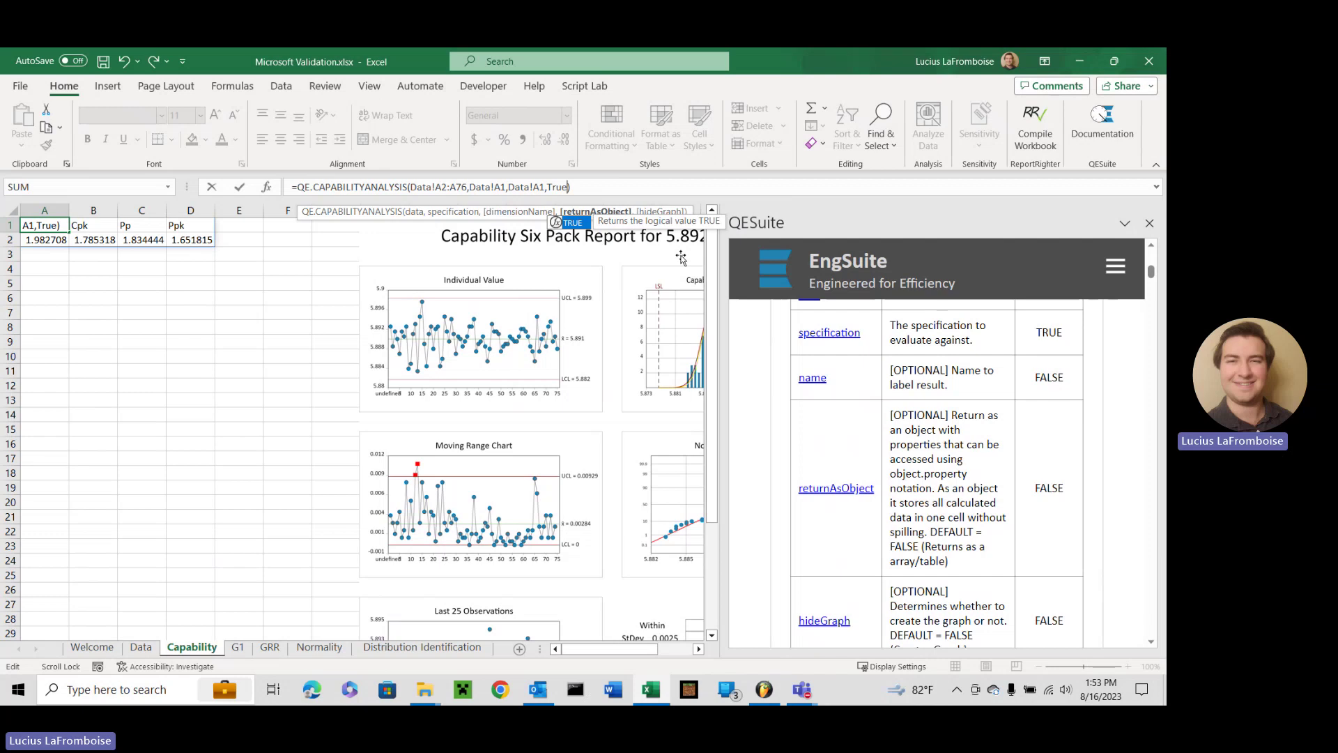
pyautogui.press('Tab')
pyautogui.press('BackSpace')
pyautogui.press('BackSpace')
pyautogui.press('BackSpace')
pyautogui.press('BackSpace')
pyautogui.press('BackSpace')
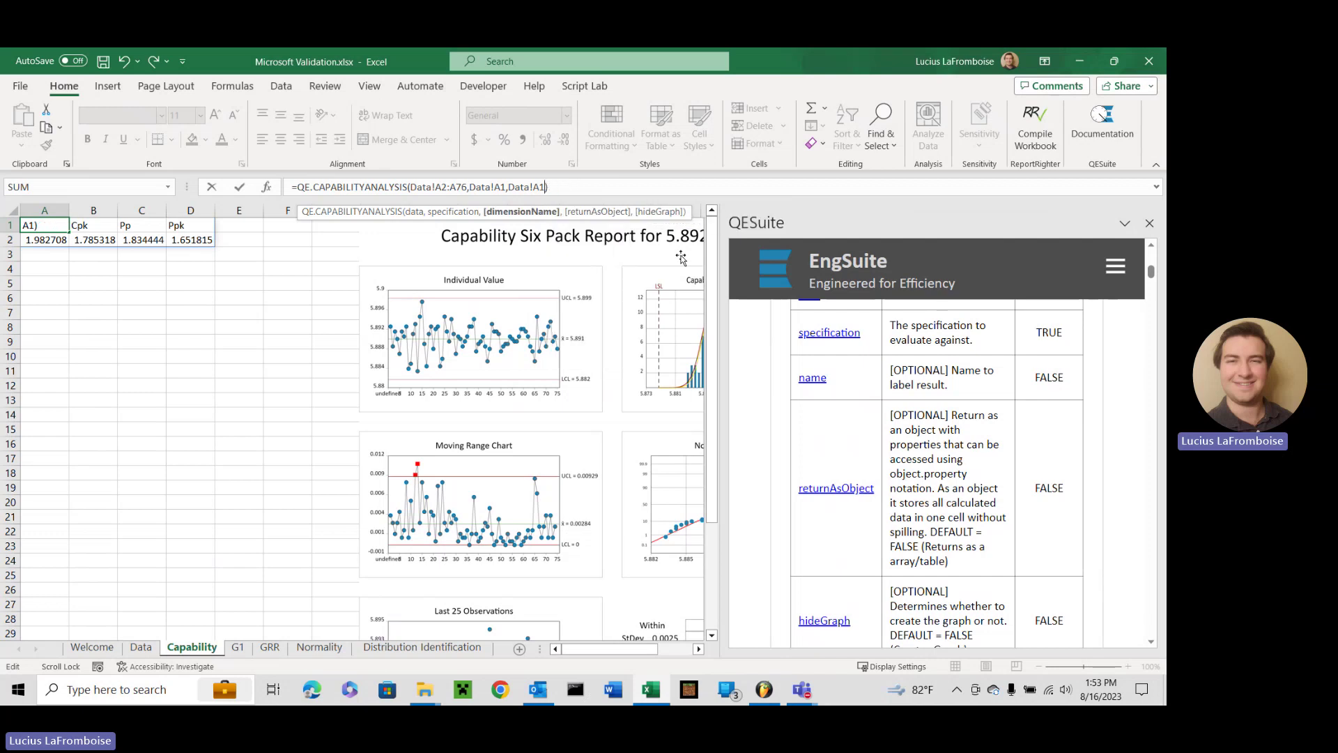
pyautogui.write(',true')
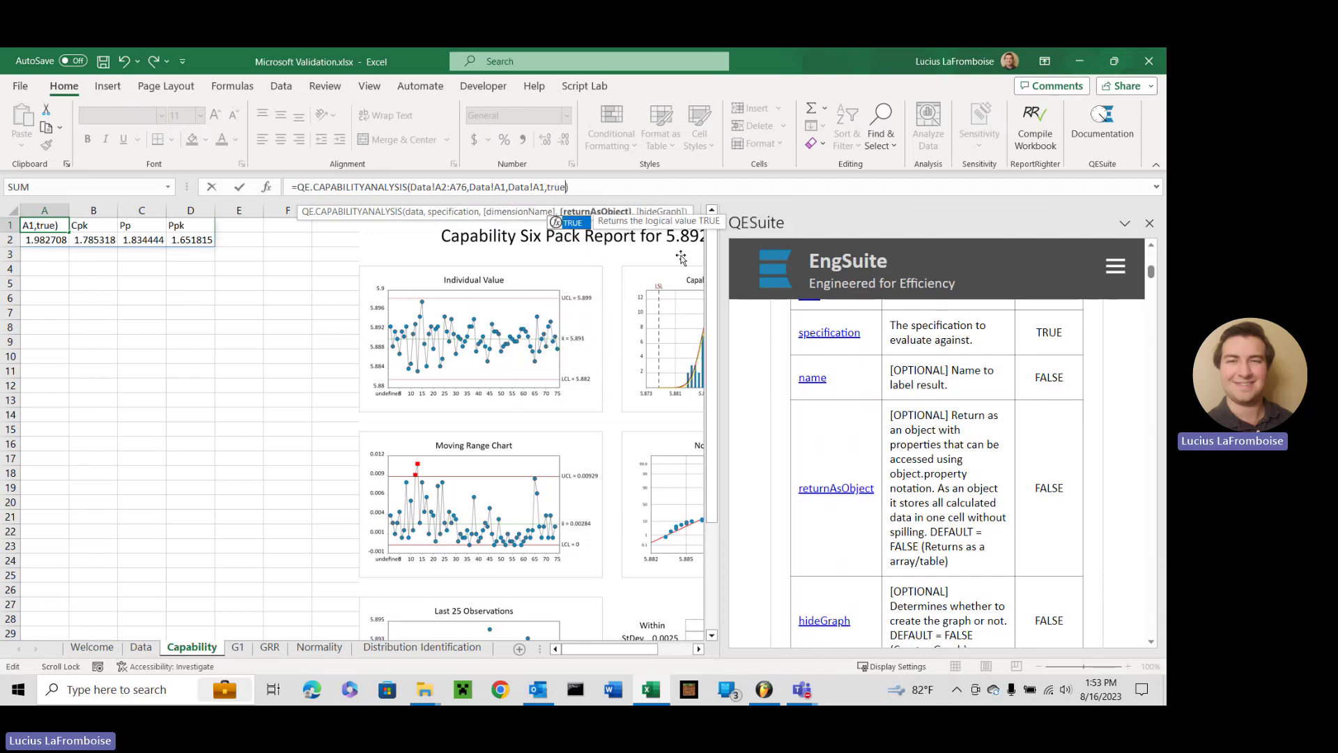
pyautogui.press('Return')
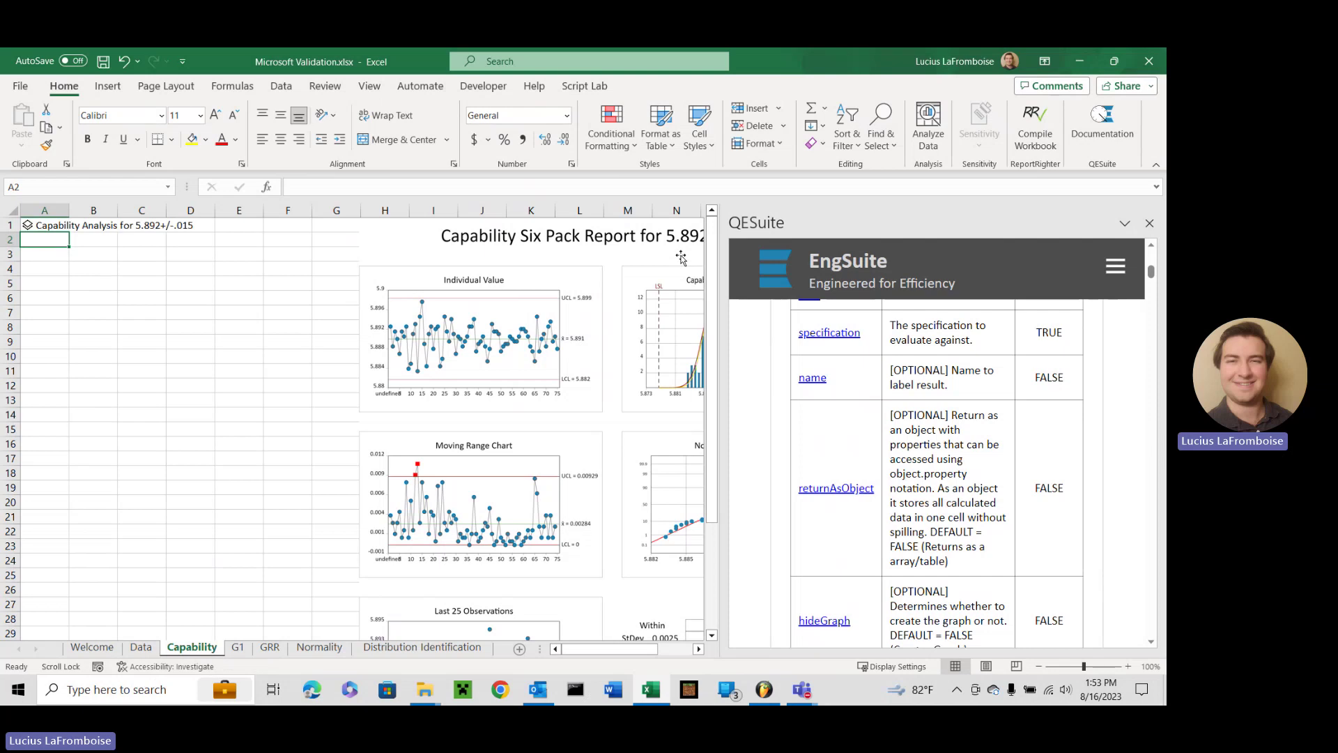
pyautogui.click(681, 258)
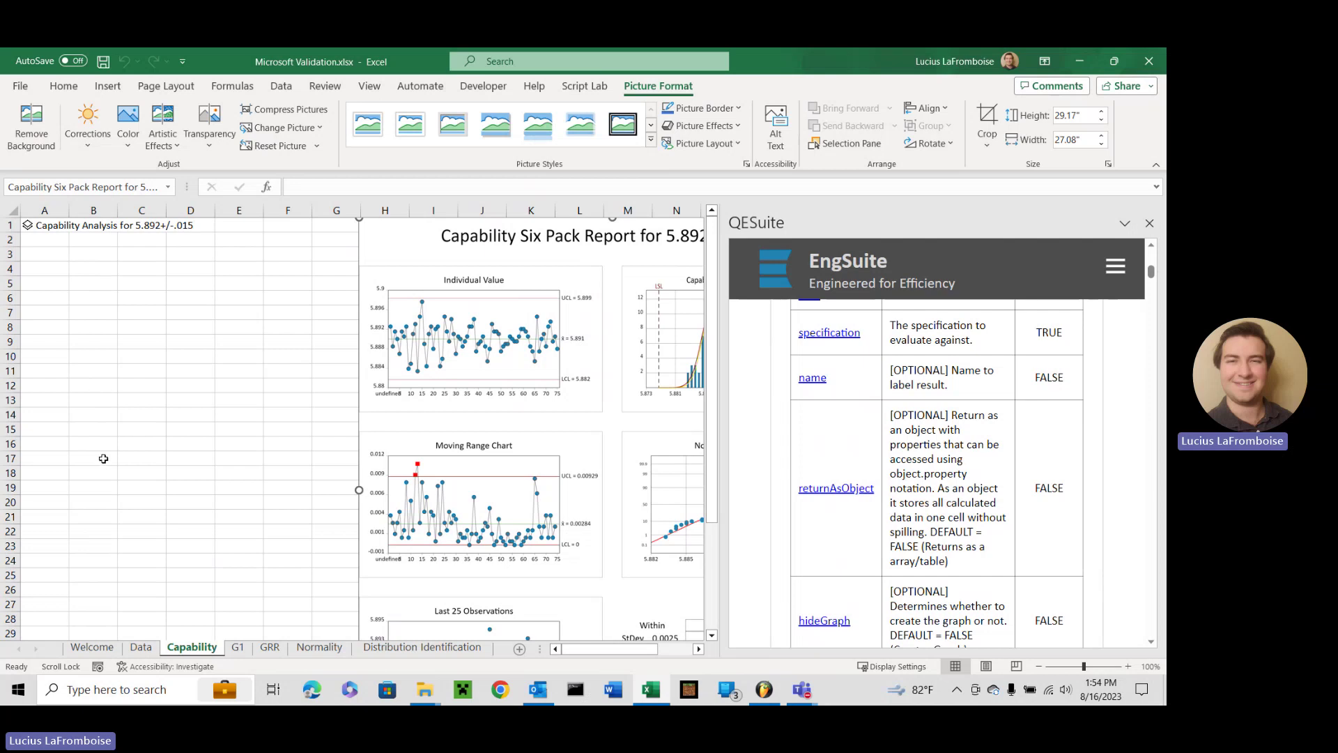
pyautogui.click(59, 230)
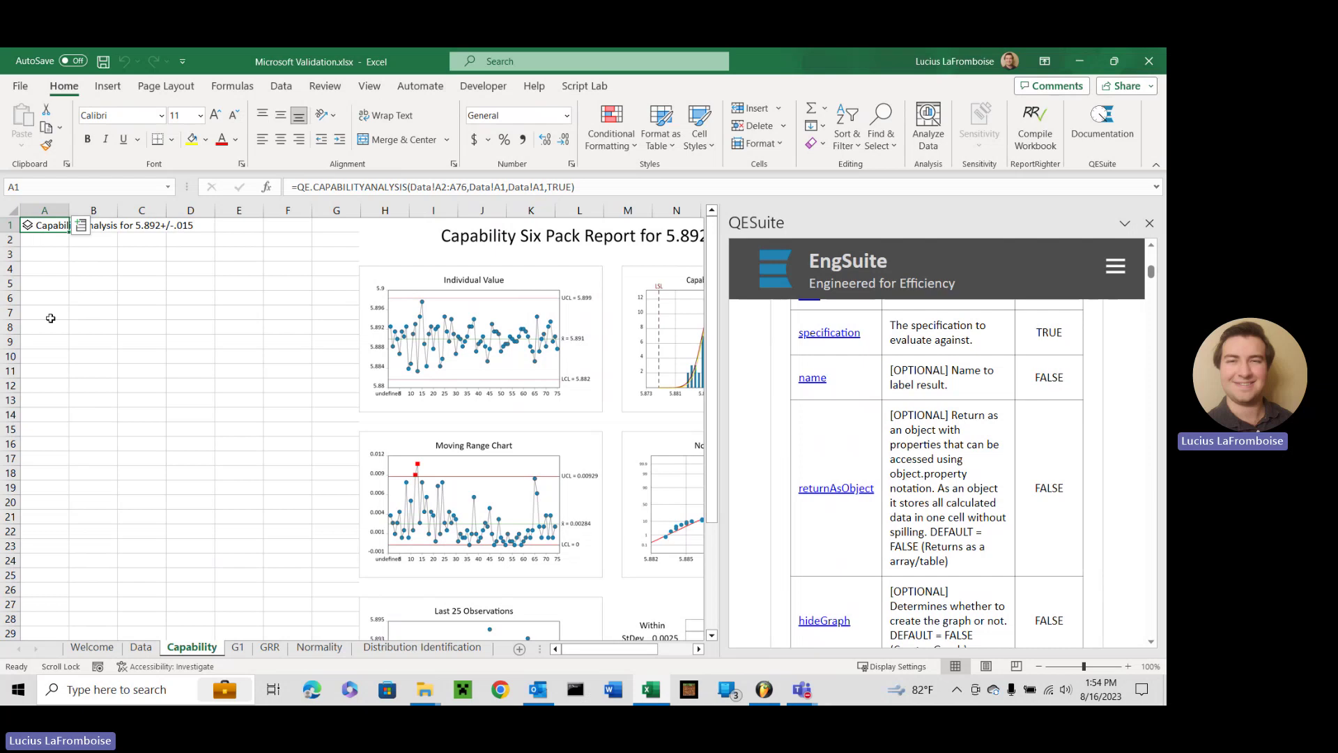
pyautogui.click(27, 226)
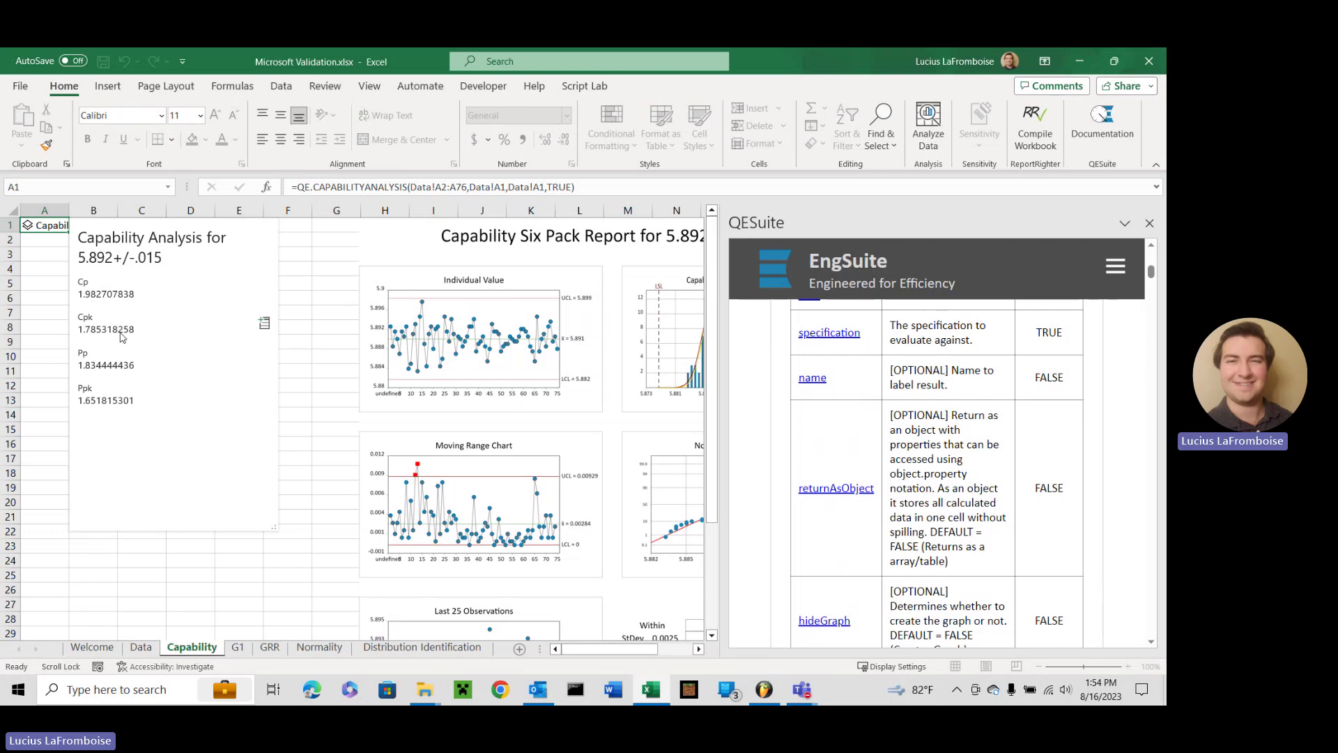
pyautogui.click(54, 272)
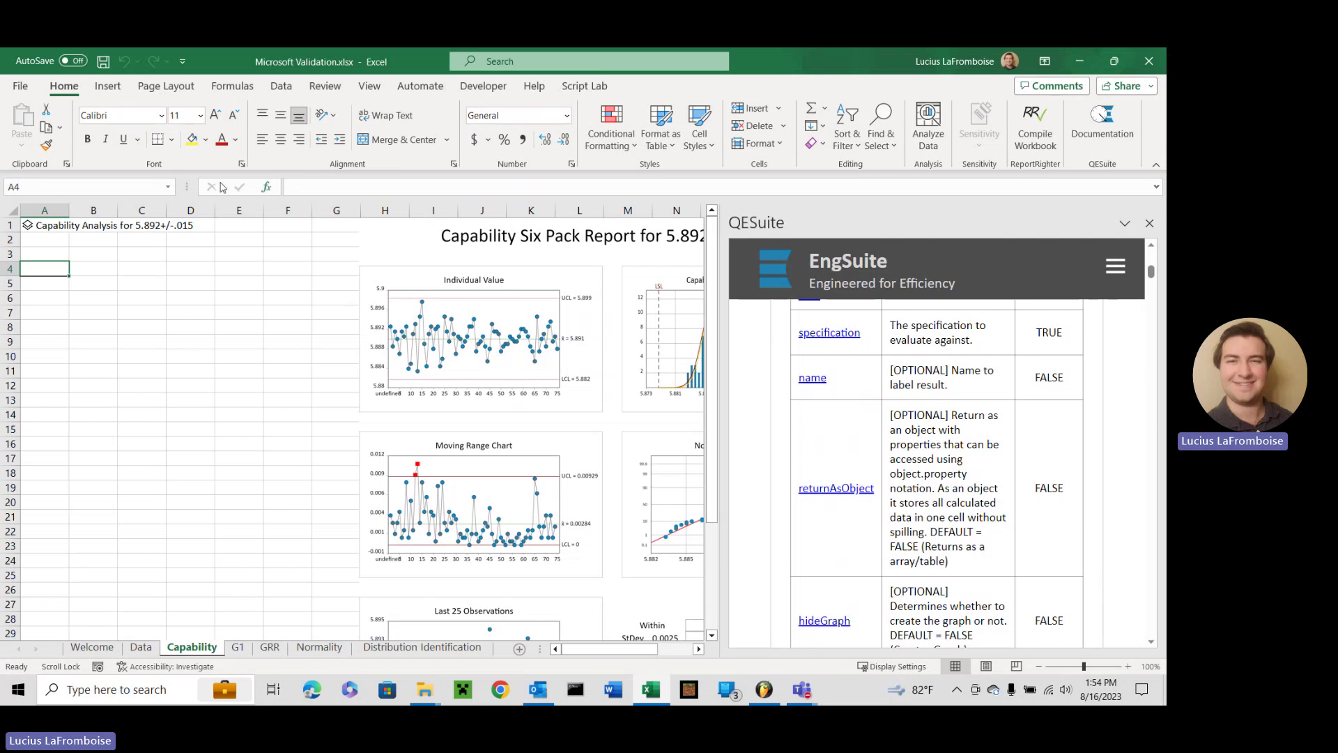
# - Insert a blank column A and a blank row 1, shifting the analysis object to B2
pyautogui.rightClick(32, 209)
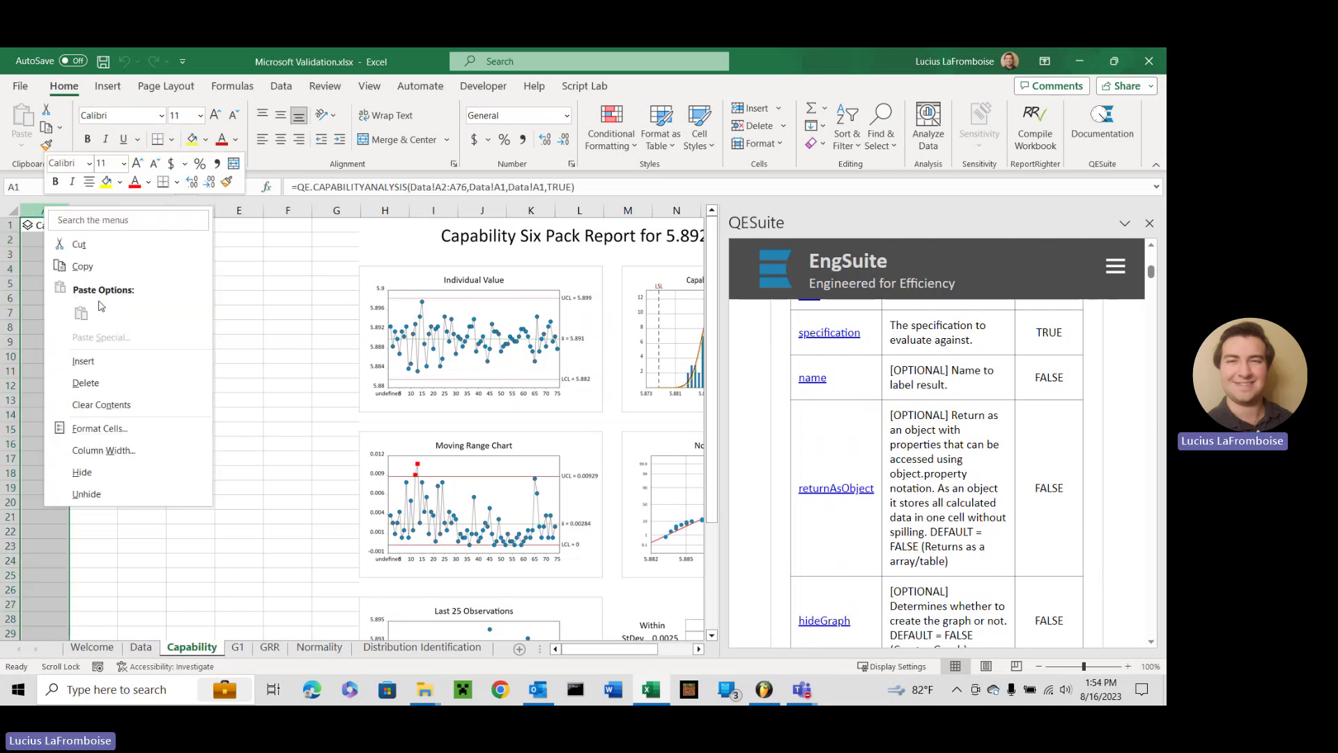
pyautogui.click(98, 361)
pyautogui.click(21, 227)
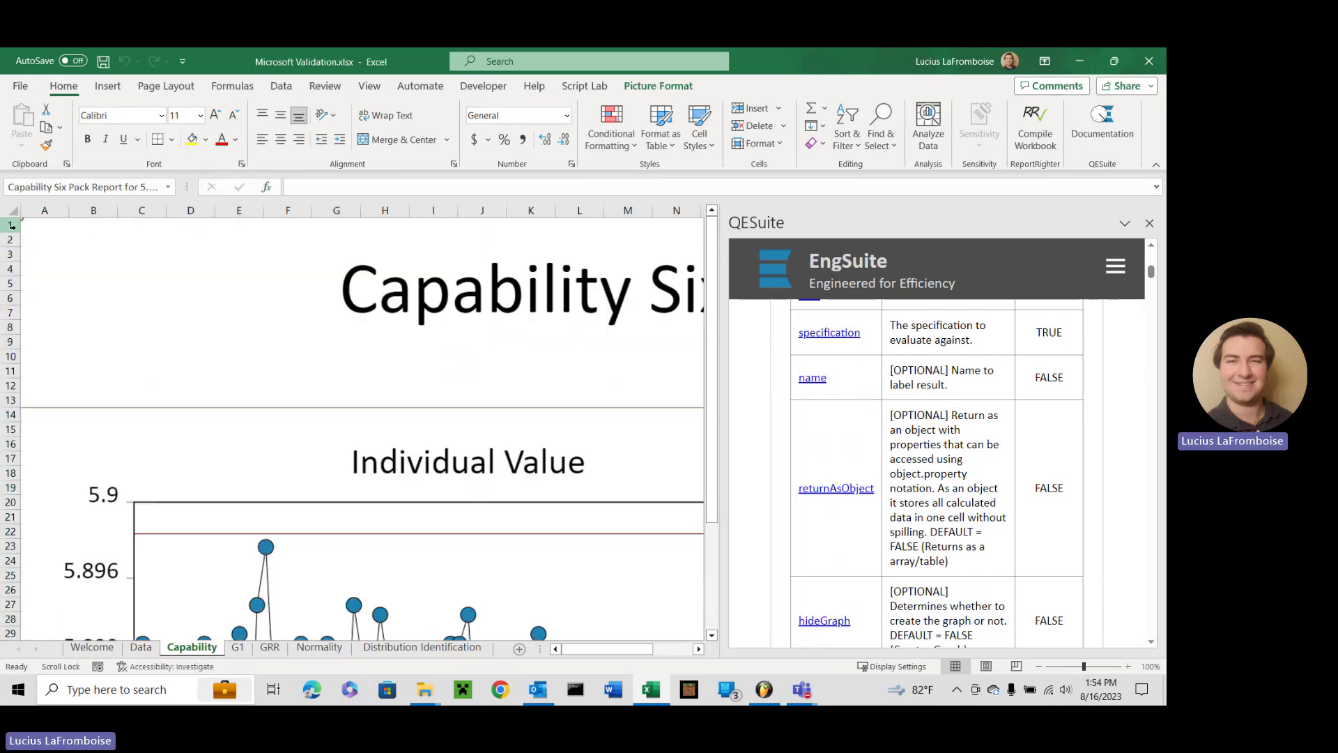
pyautogui.rightClick(21, 227)
pyautogui.click(73, 391)
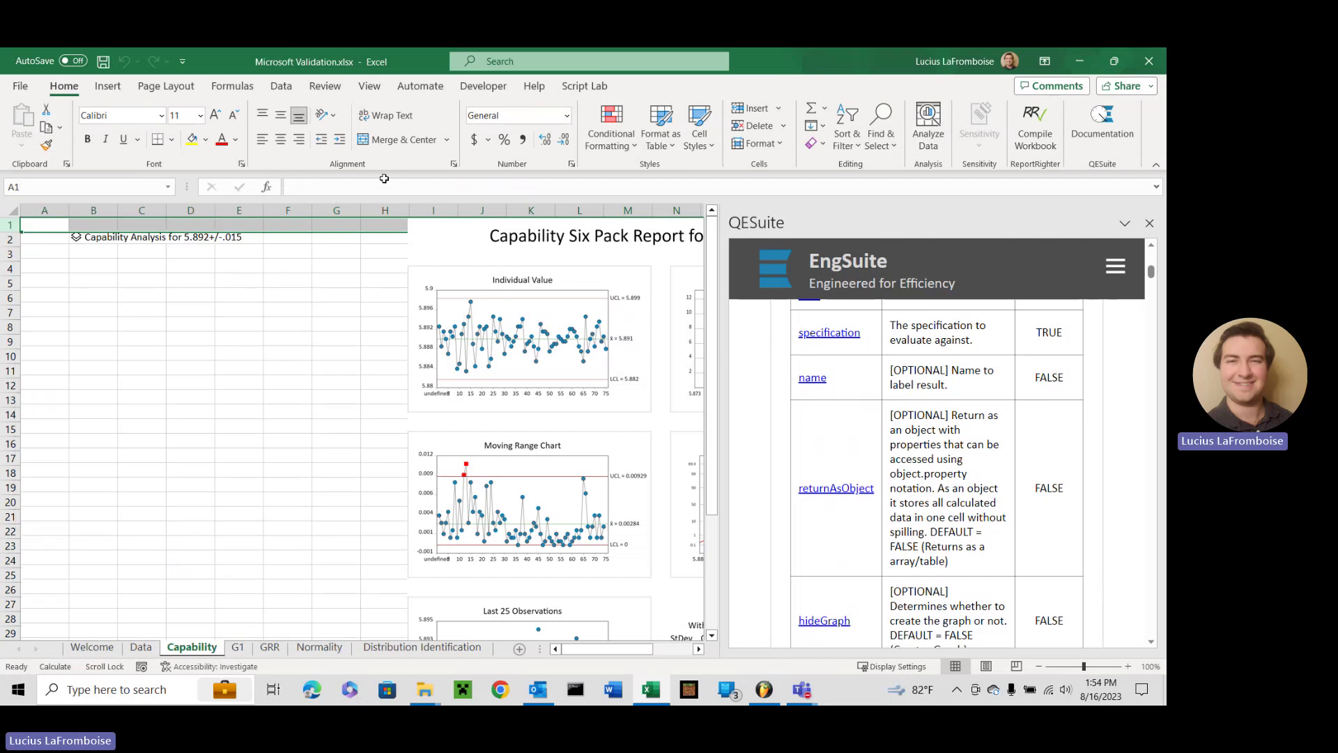
# - Enter headers Dim1 and Dim2 in B1:C1, leaving A1 empty
pyautogui.click(57, 226)
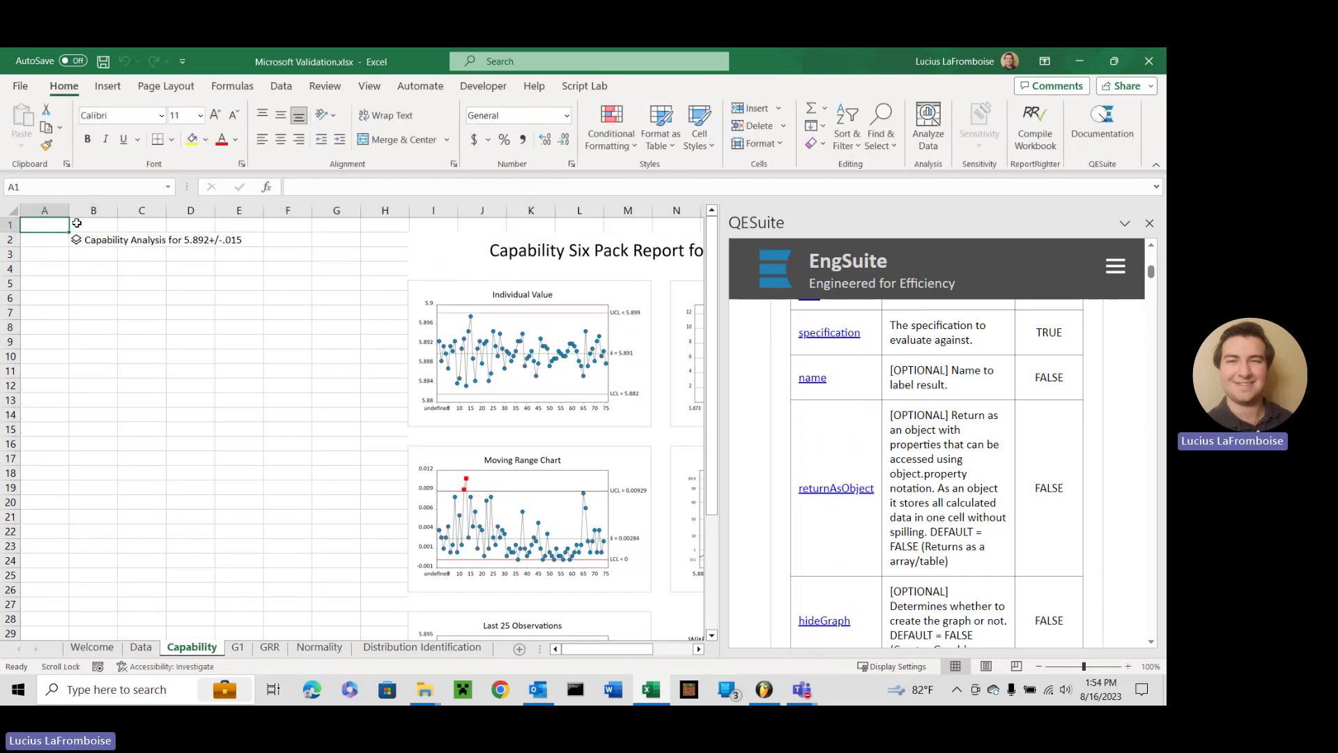
pyautogui.write('Result')
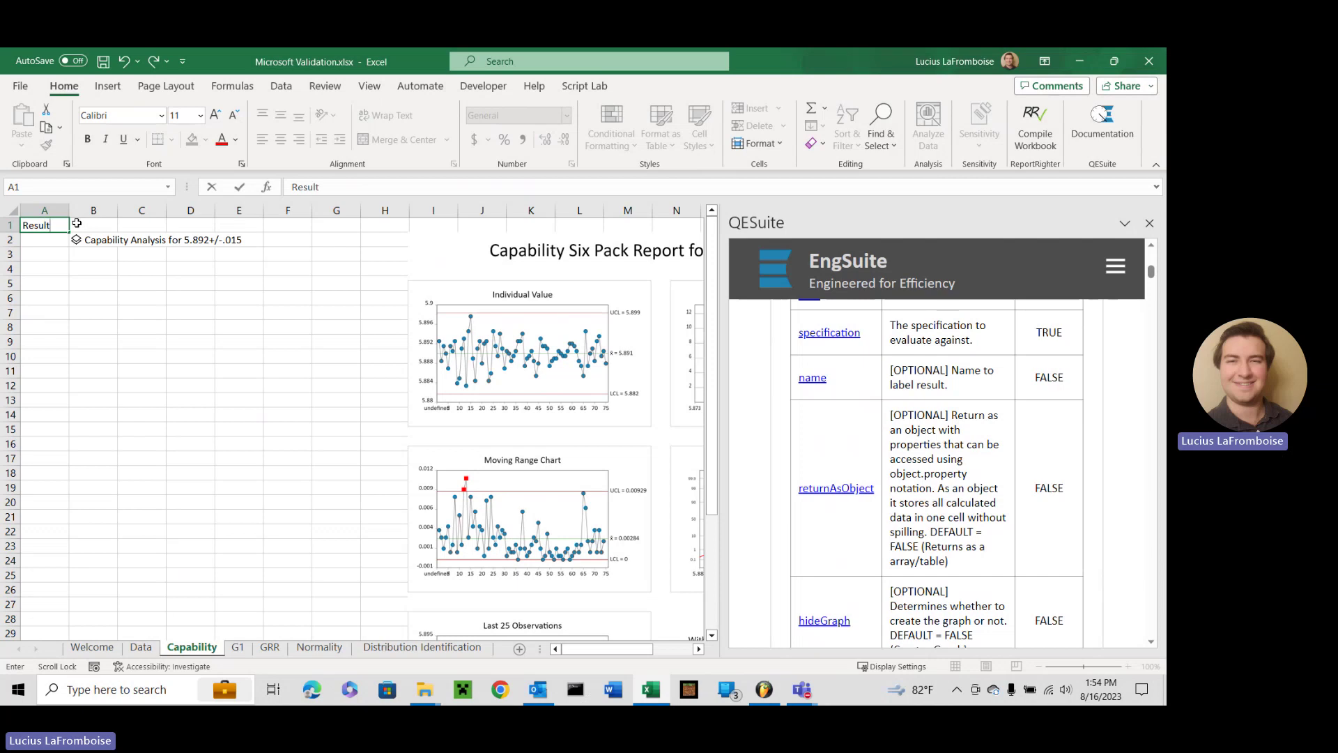
pyautogui.click(77, 223)
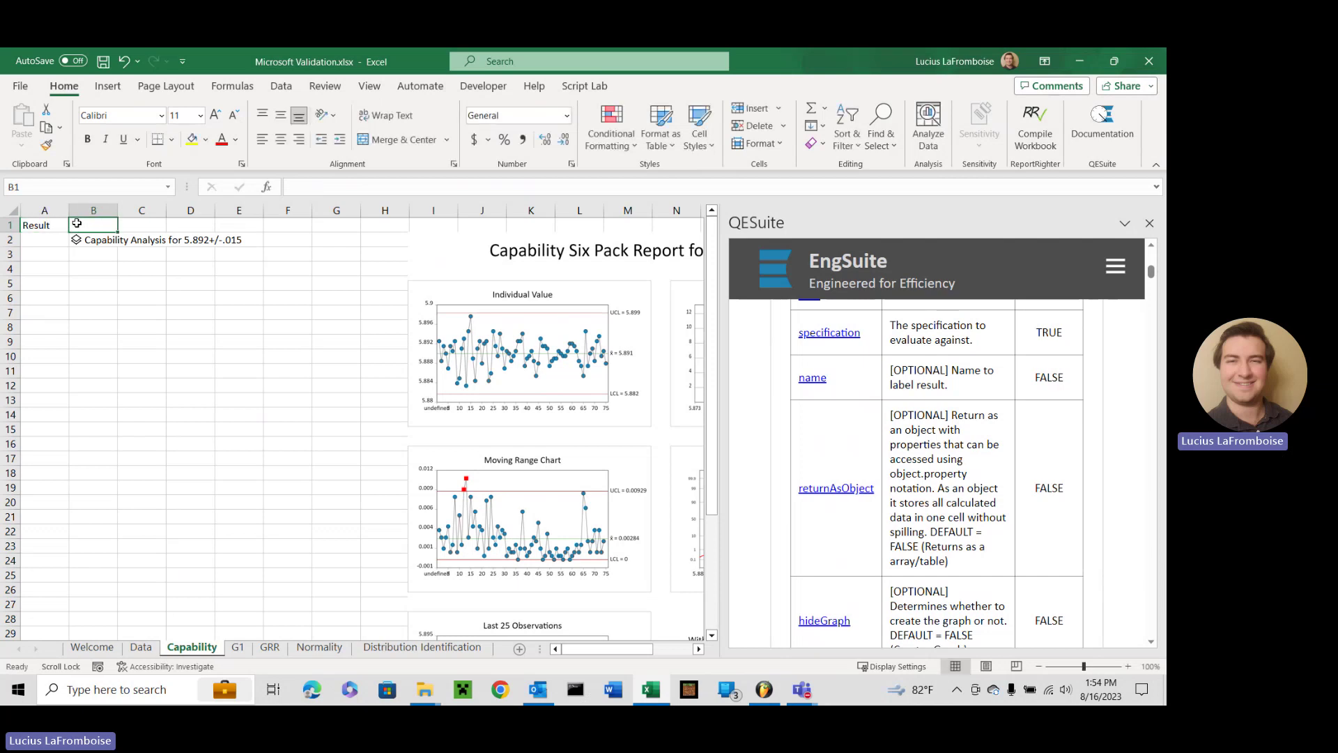
pyautogui.write('Dim1')
pyautogui.press('Tab')
pyautogui.write('Dim')
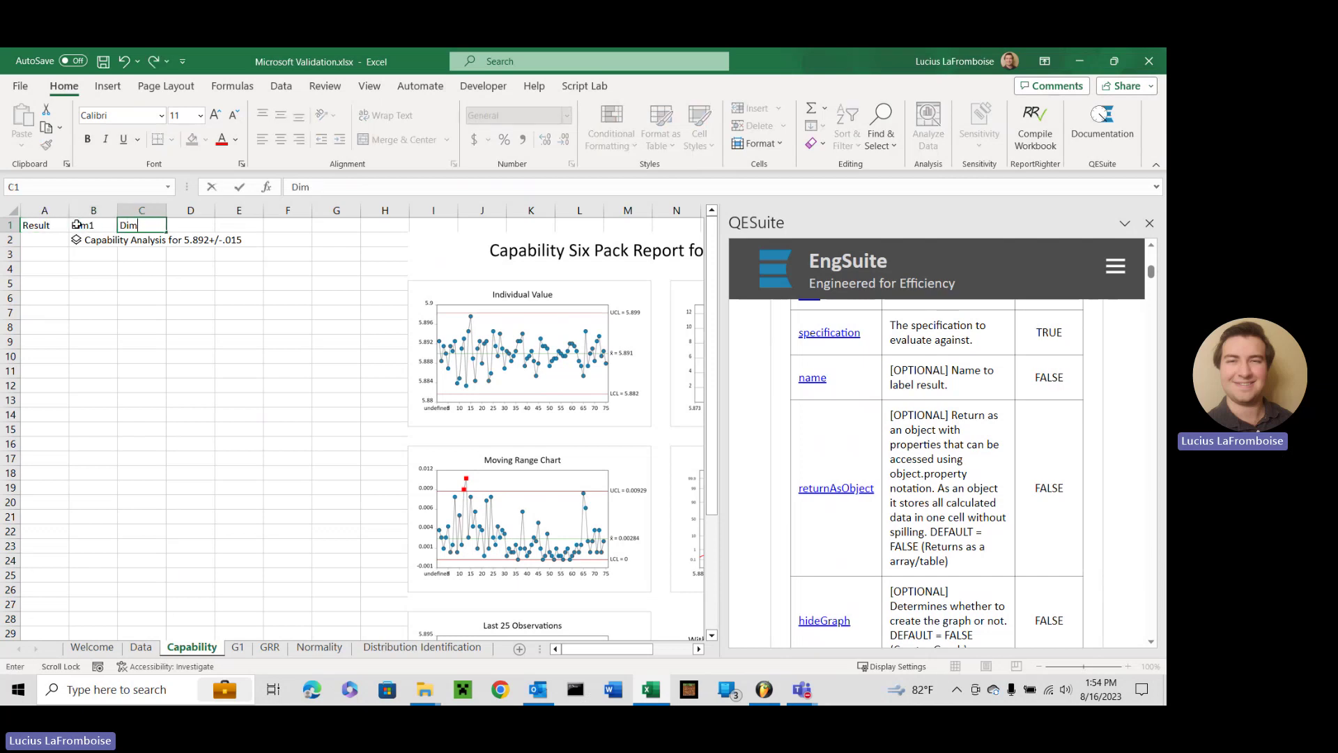
pyautogui.write('2')
pyautogui.click(55, 220)
pyautogui.press('Delete')
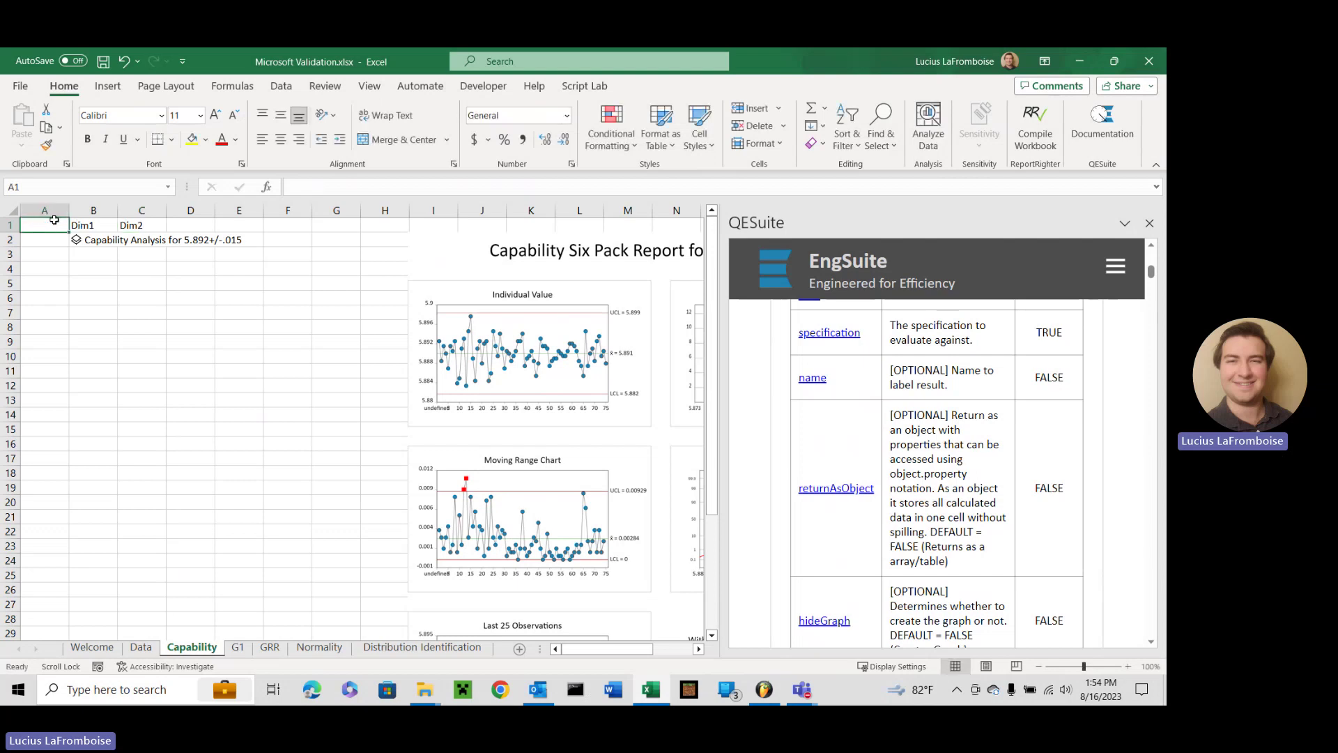
# - Label rows A2:A4 as Cap., Cpk and Ppk, then select B3
pyautogui.click(59, 239)
pyautogui.write('Cap')
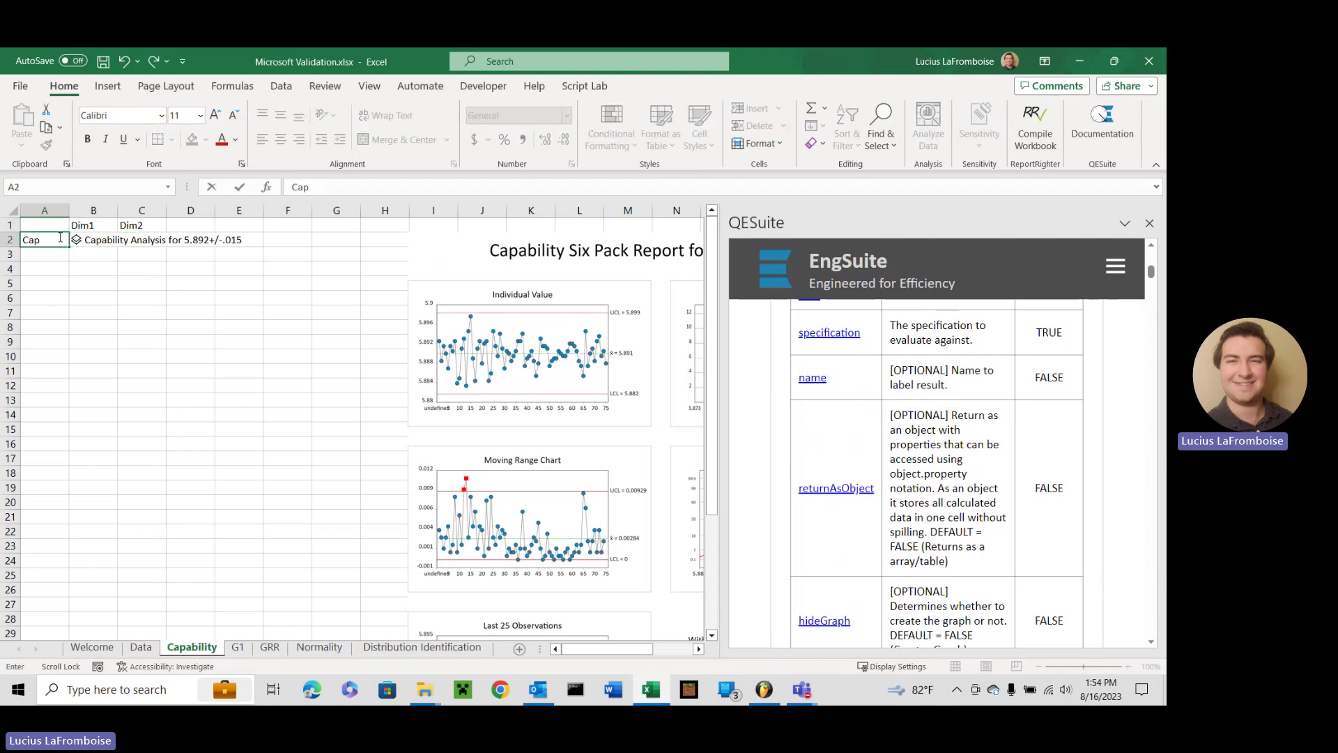
pyautogui.write('.')
pyautogui.press('Return')
pyautogui.write('Cp')
pyautogui.press('Return')
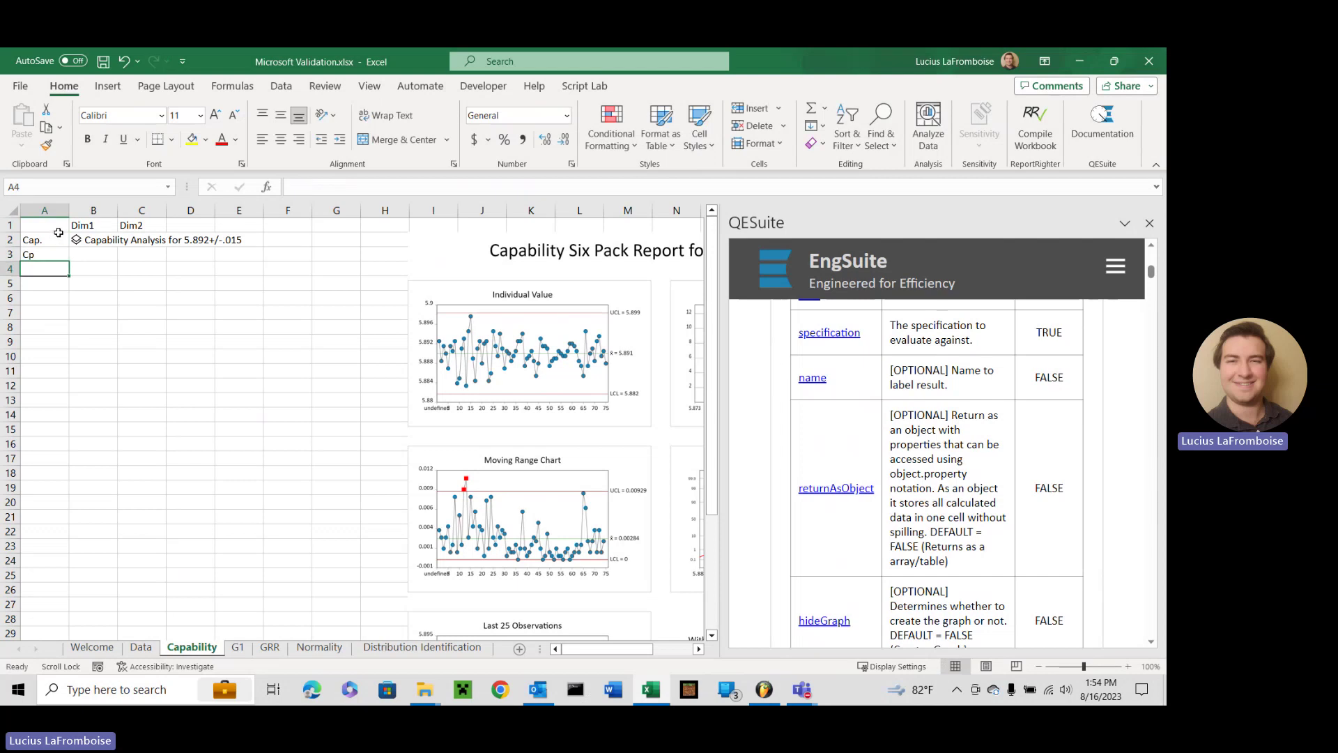
pyautogui.click(56, 255)
pyautogui.write('Cpk')
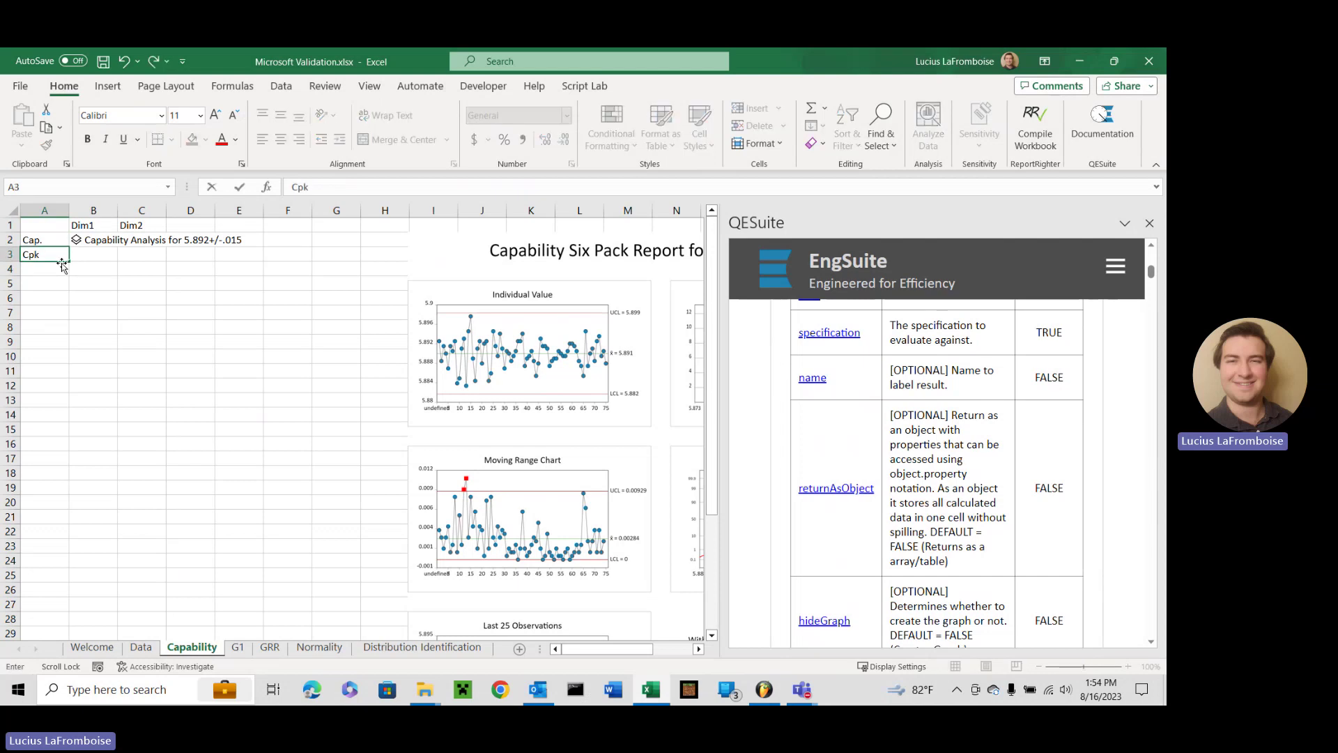
pyautogui.press('Return')
pyautogui.write('Ppk')
pyautogui.press('Return')
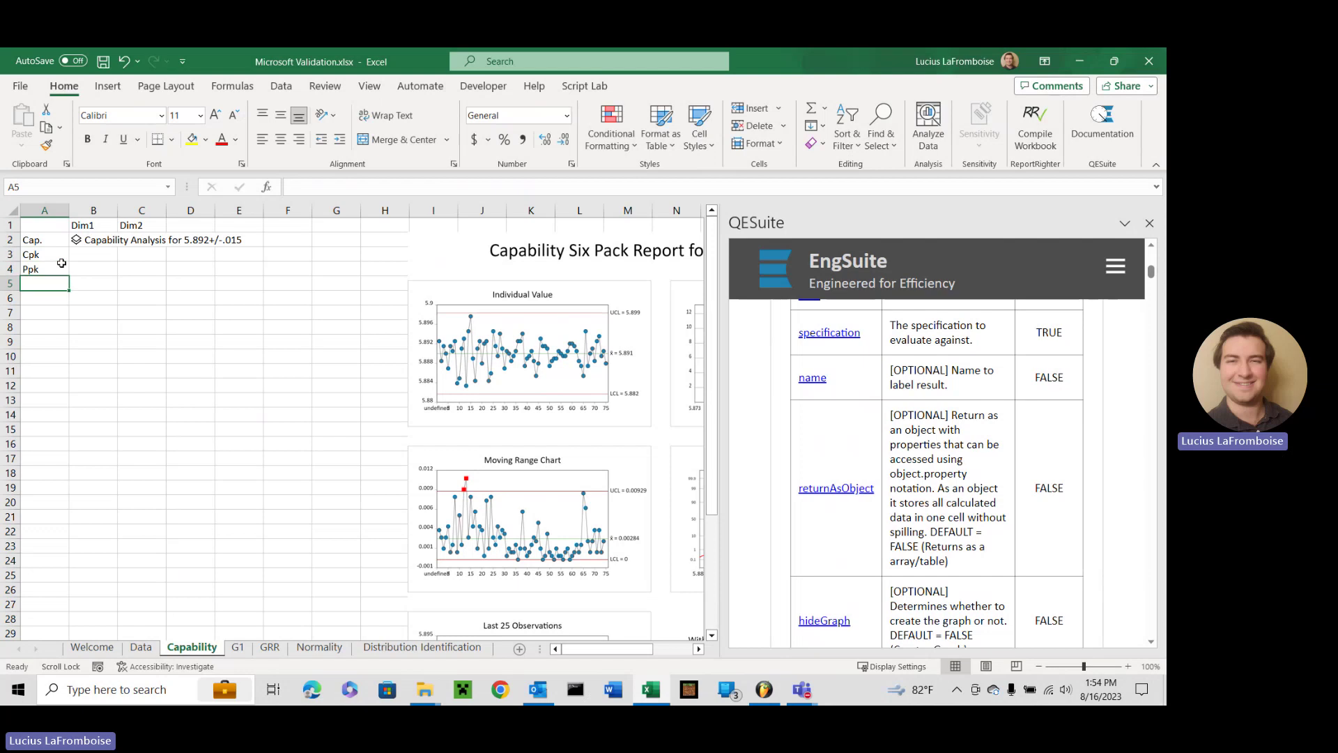
pyautogui.click(97, 256)
pyautogui.write('=')
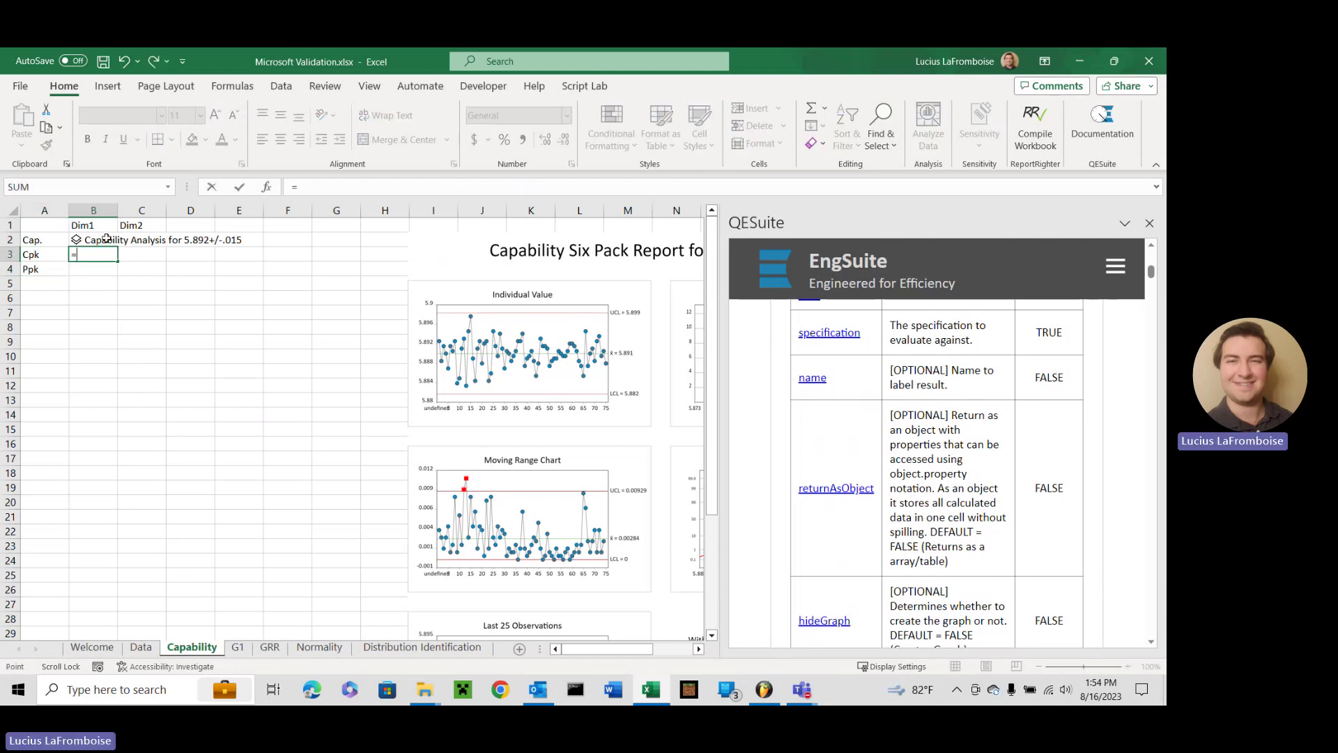
pyautogui.click(117, 242)
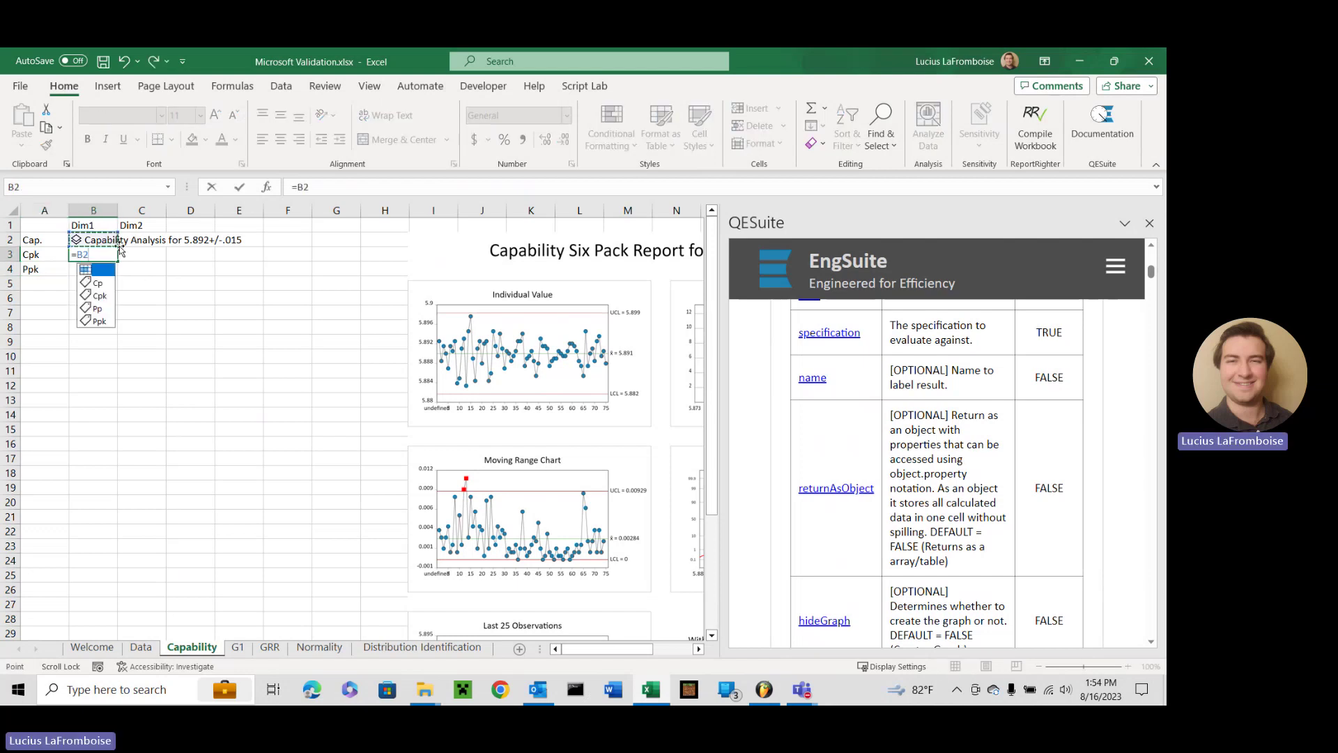
pyautogui.doubleClick(101, 298)
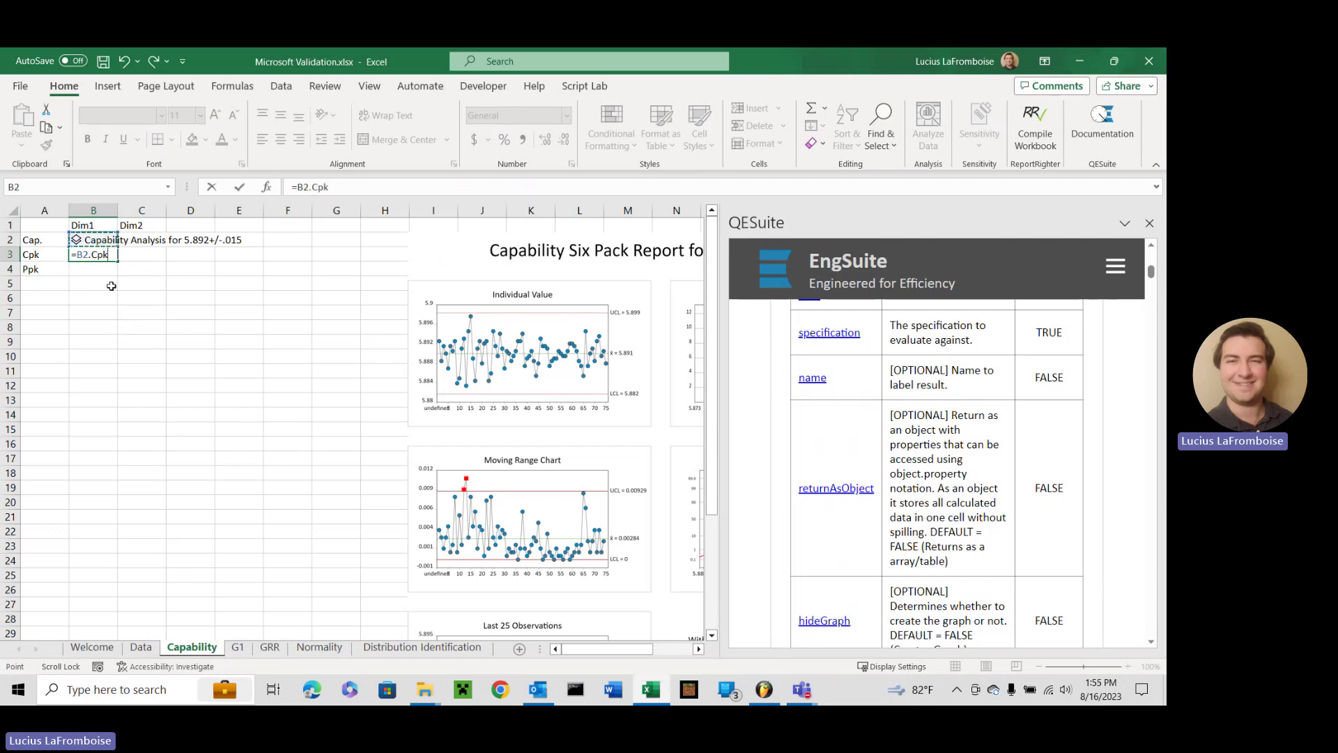
pyautogui.press('Return')
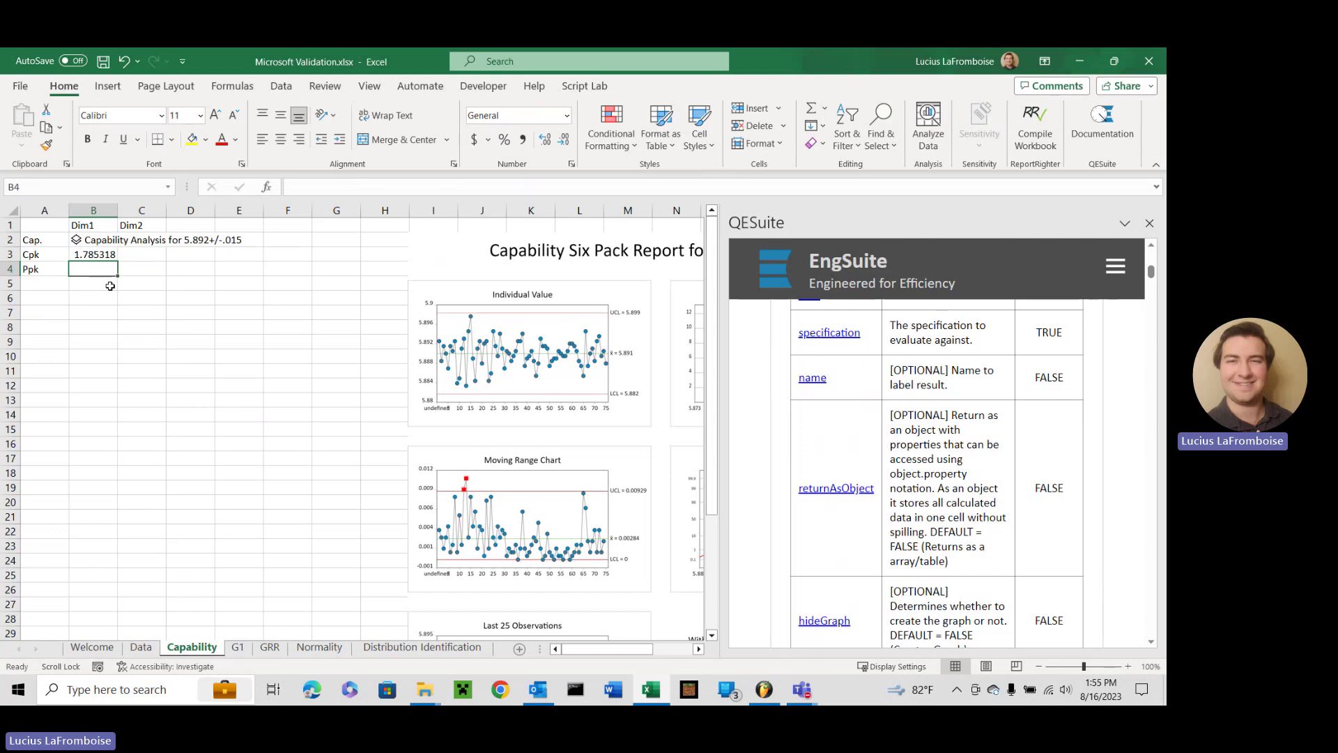
pyautogui.write('=')
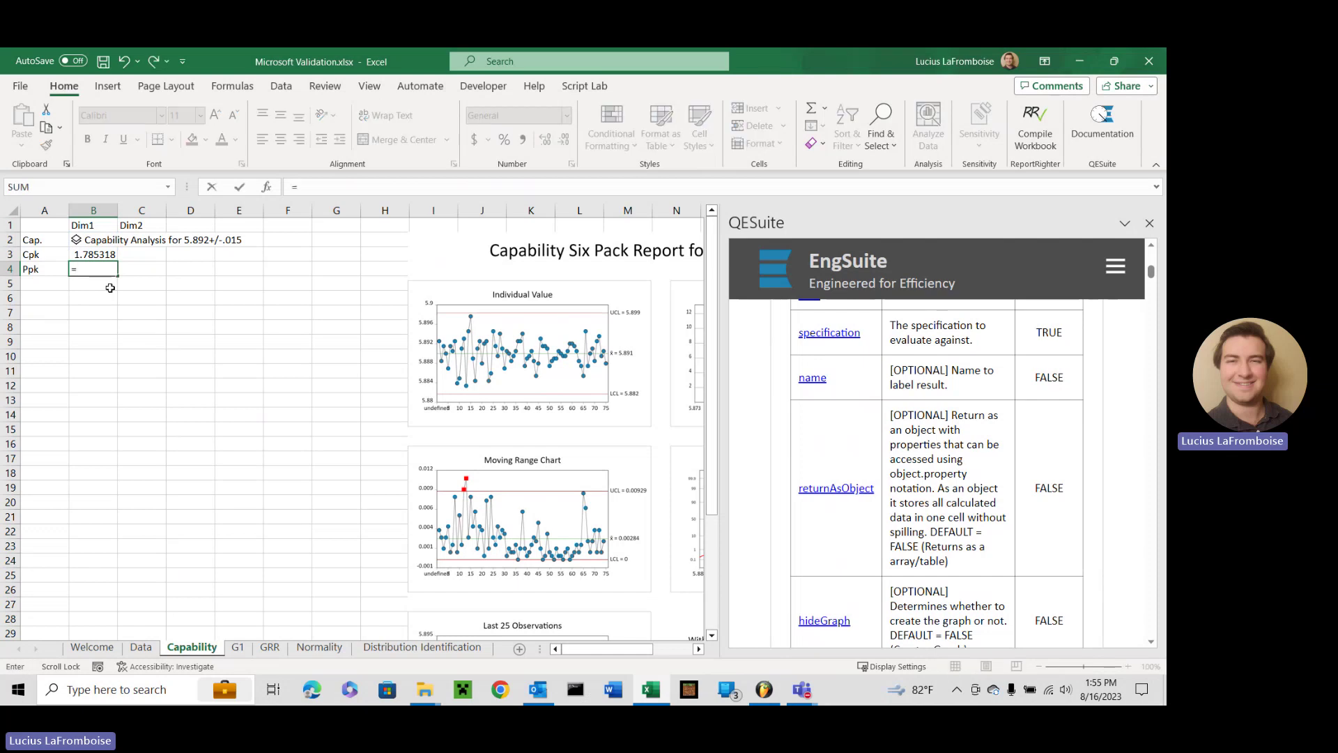
pyautogui.click(98, 239)
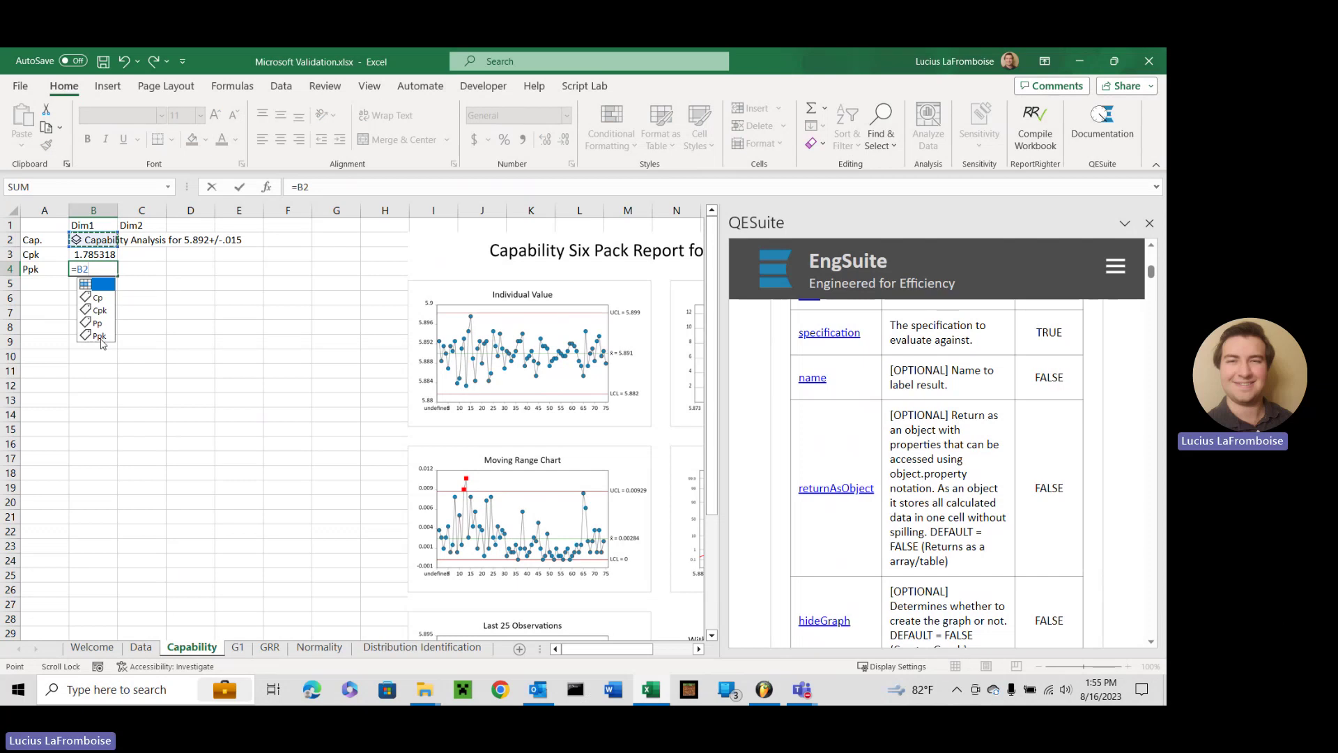
pyautogui.write('.Pp')
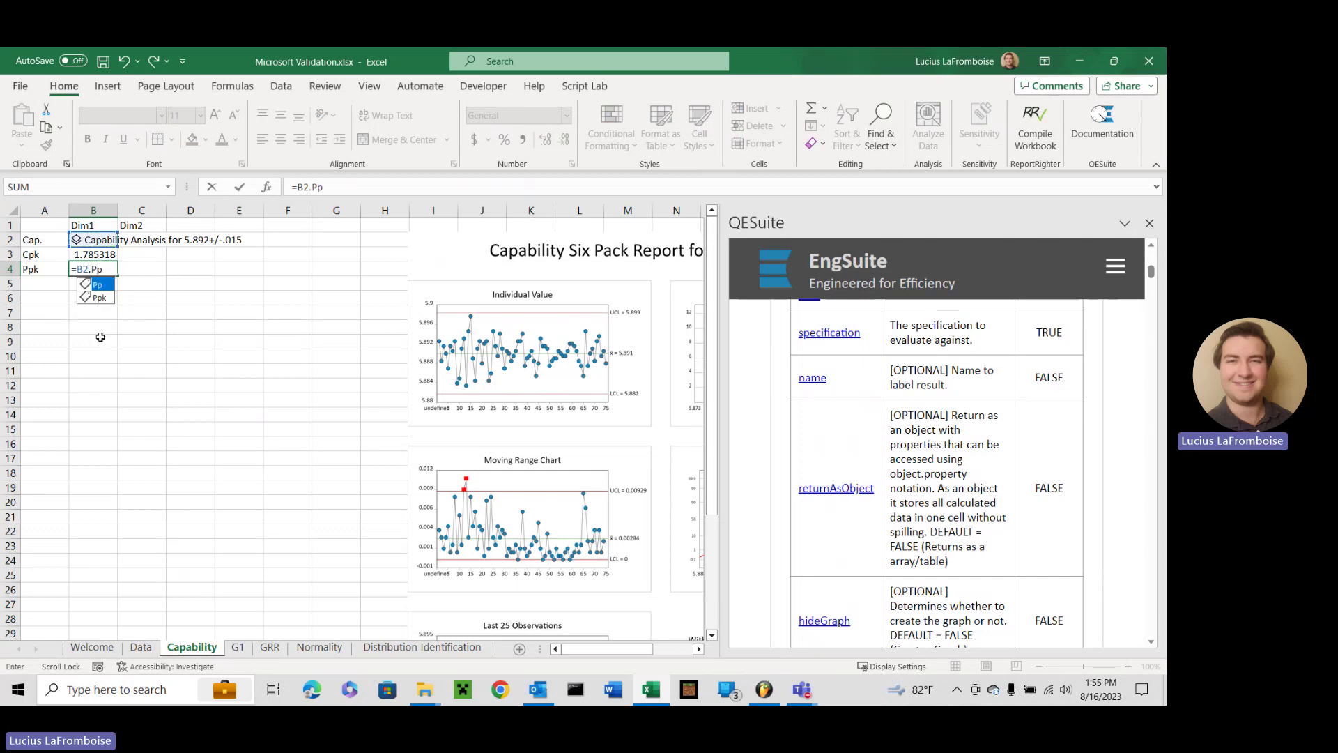
pyautogui.write('k')
pyautogui.press('BackSpace')
pyautogui.press('BackSpace')
pyautogui.press('BackSpace')
pyautogui.write('Ppk')
pyautogui.press('Return')
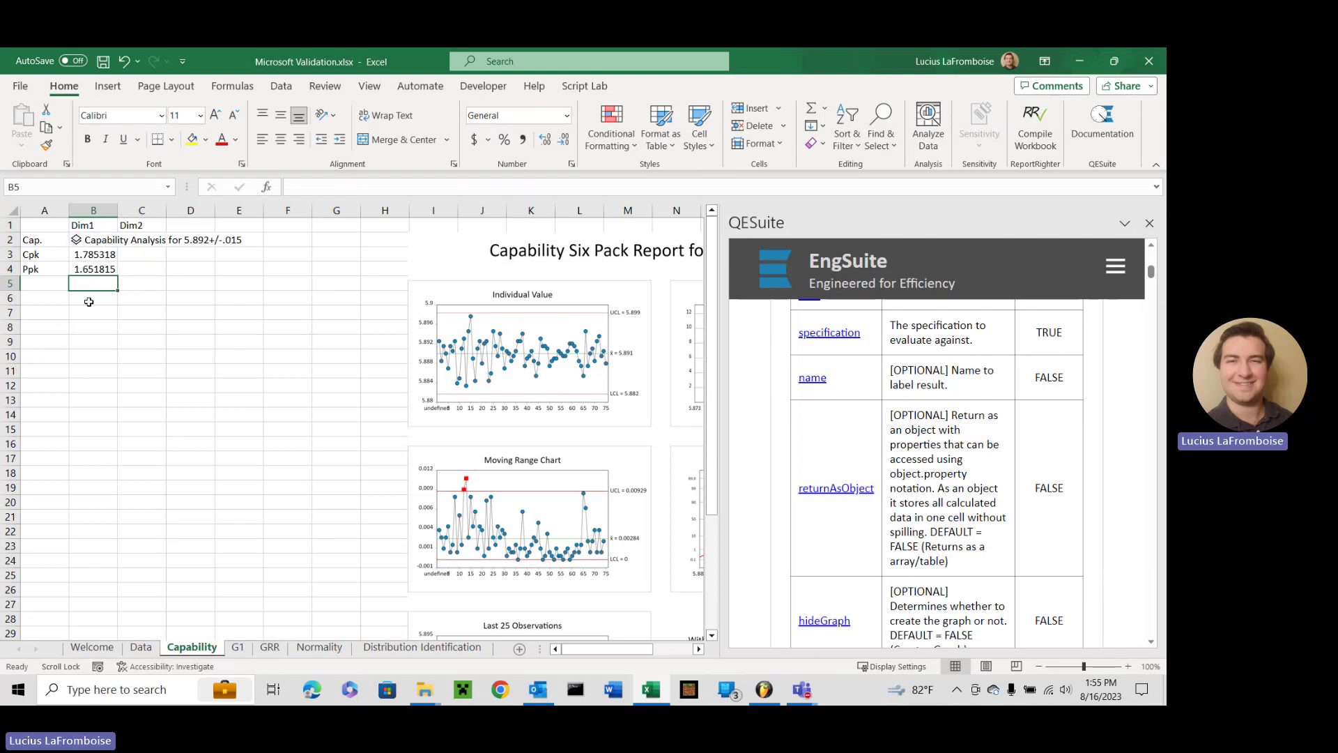
pyautogui.moveTo(98, 284); pyautogui.dragTo(89, 568)
pyautogui.moveTo(142, 285); pyautogui.dragTo(140, 551)
pyautogui.moveTo(185, 298); pyautogui.dragTo(203, 551)
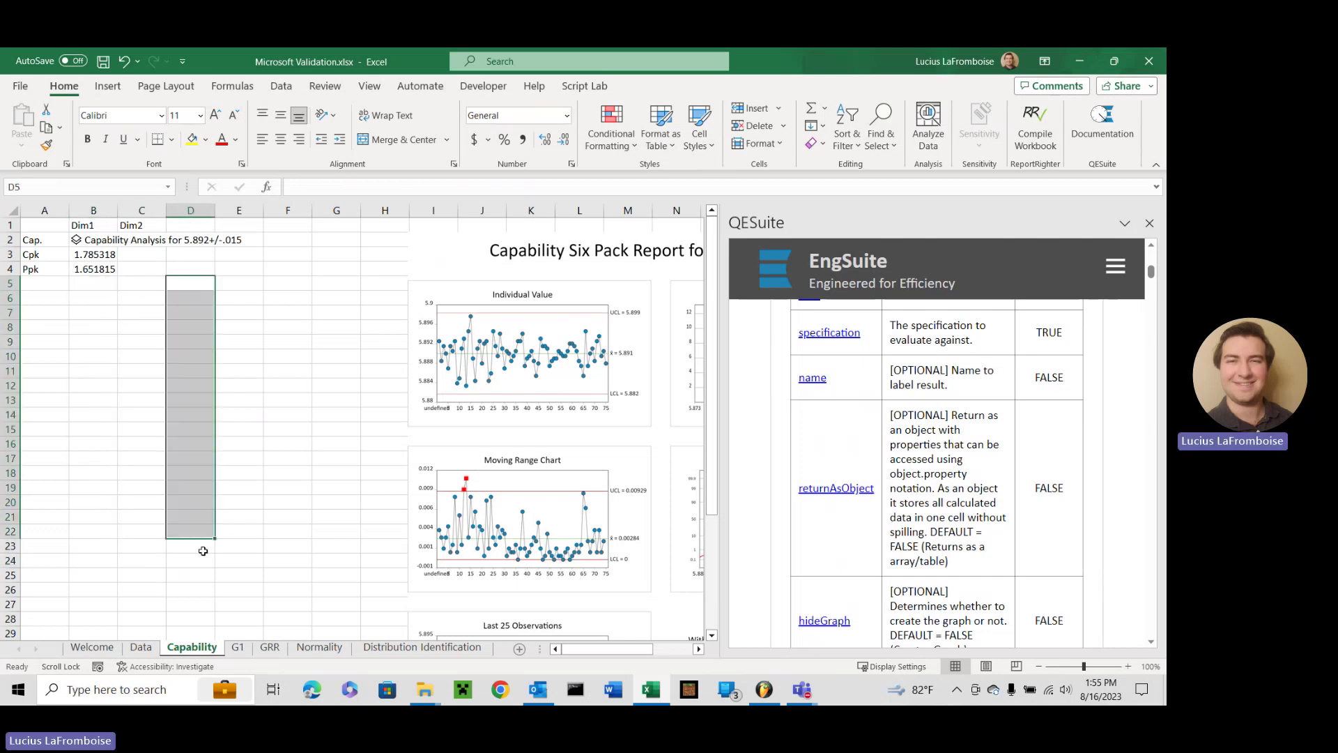
pyautogui.click(104, 242)
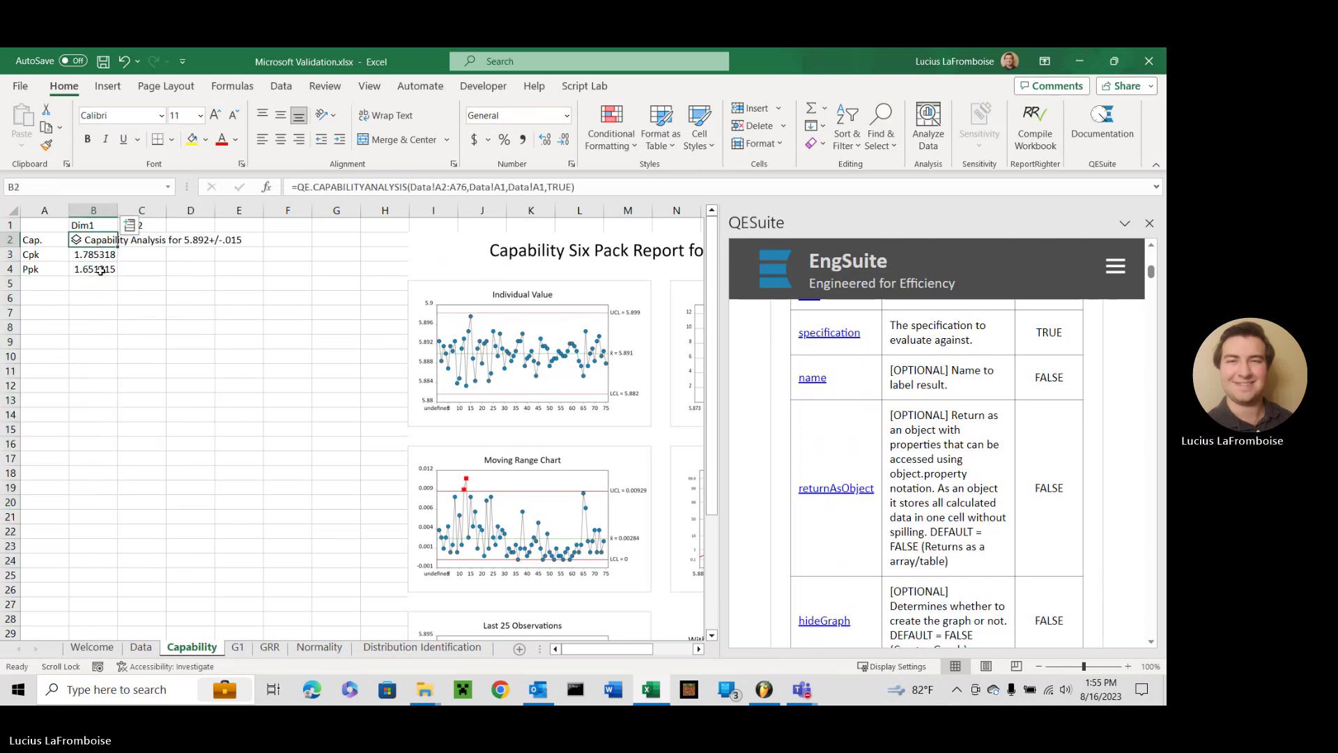
pyautogui.keyDown('shift'); pyautogui.click(100, 271); pyautogui.keyUp('shift')
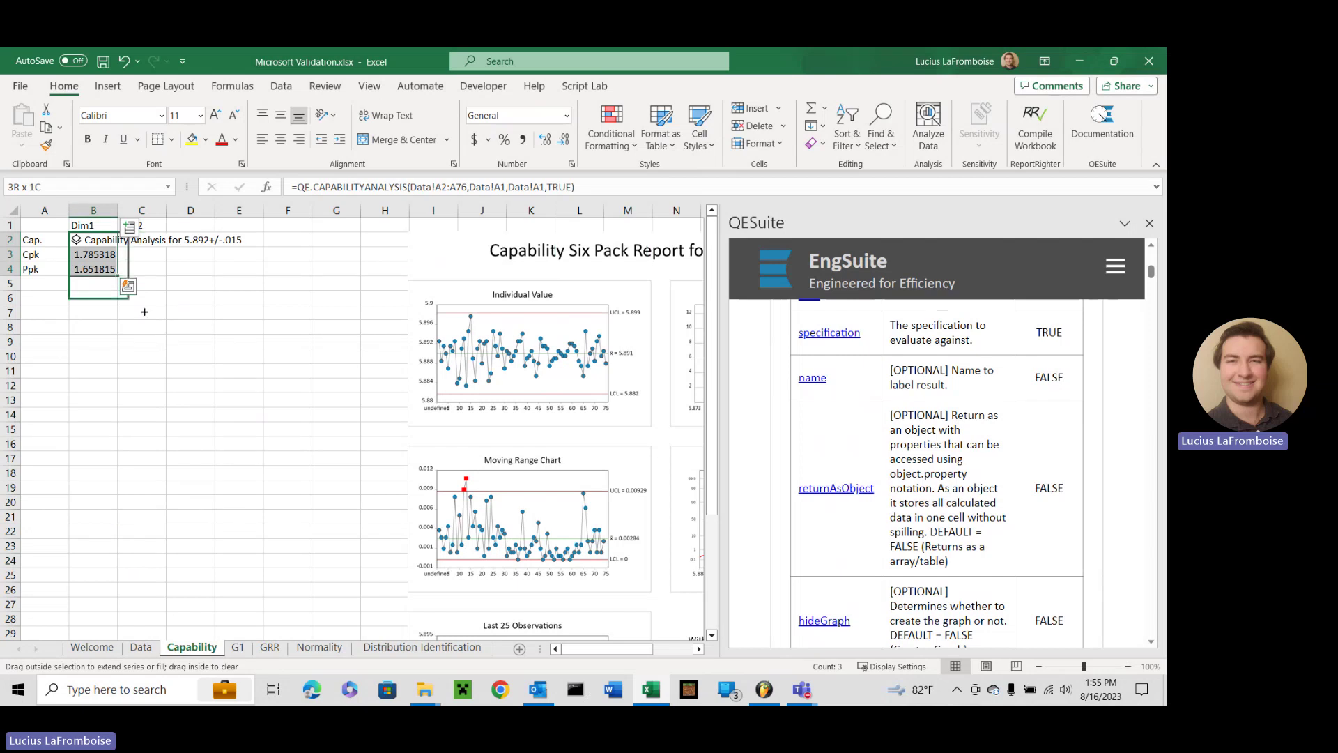
pyautogui.moveTo(144, 311); pyautogui.dragTo(136, 312)
pyautogui.click(82, 357)
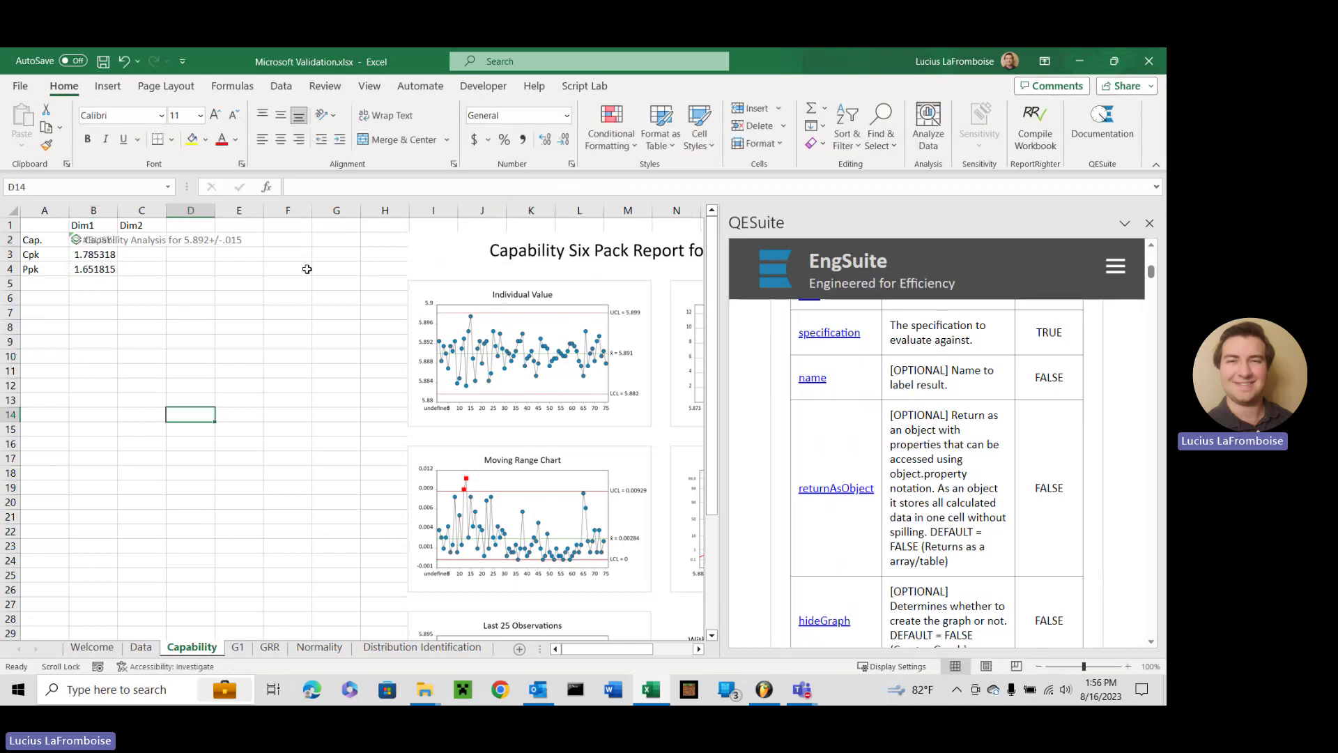
pyautogui.click(571, 357)
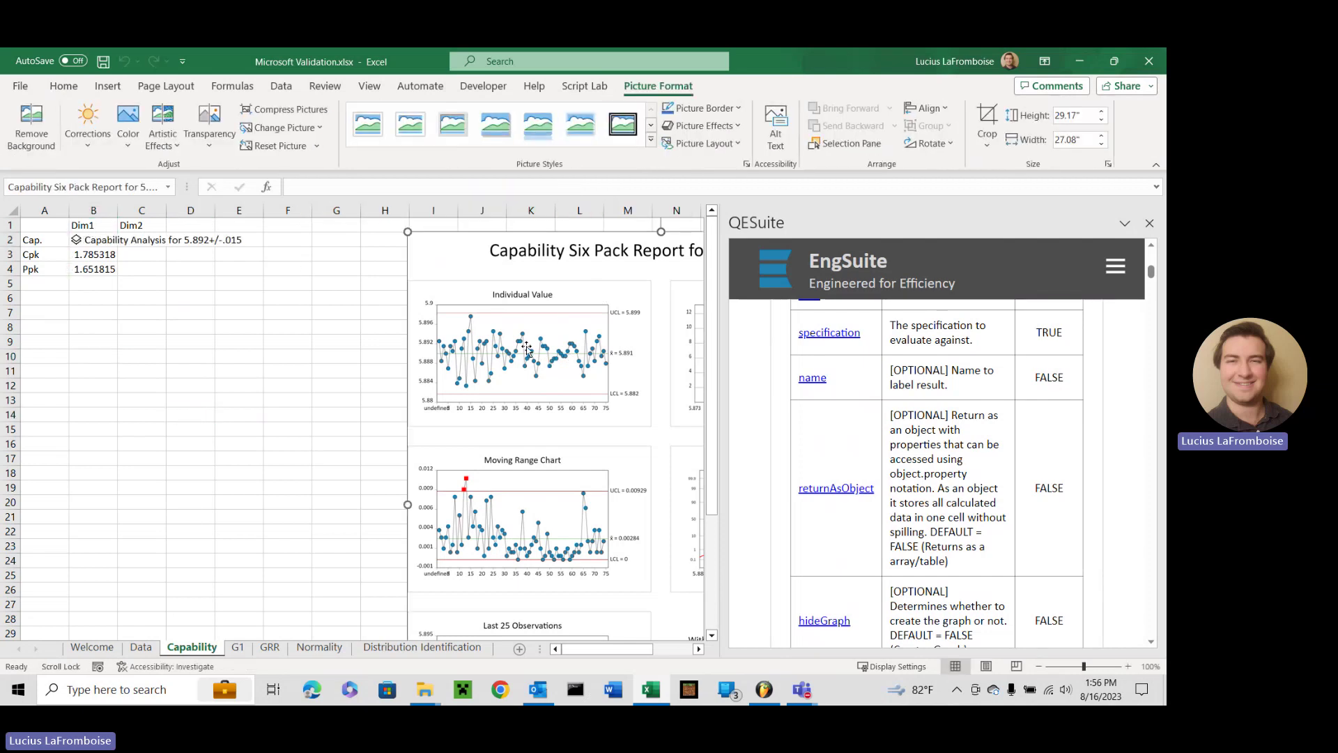
# - Delete the Six Pack chart and append TRUE as hideGraph to B2's formula
pyautogui.press('Delete')
pyautogui.click(101, 239)
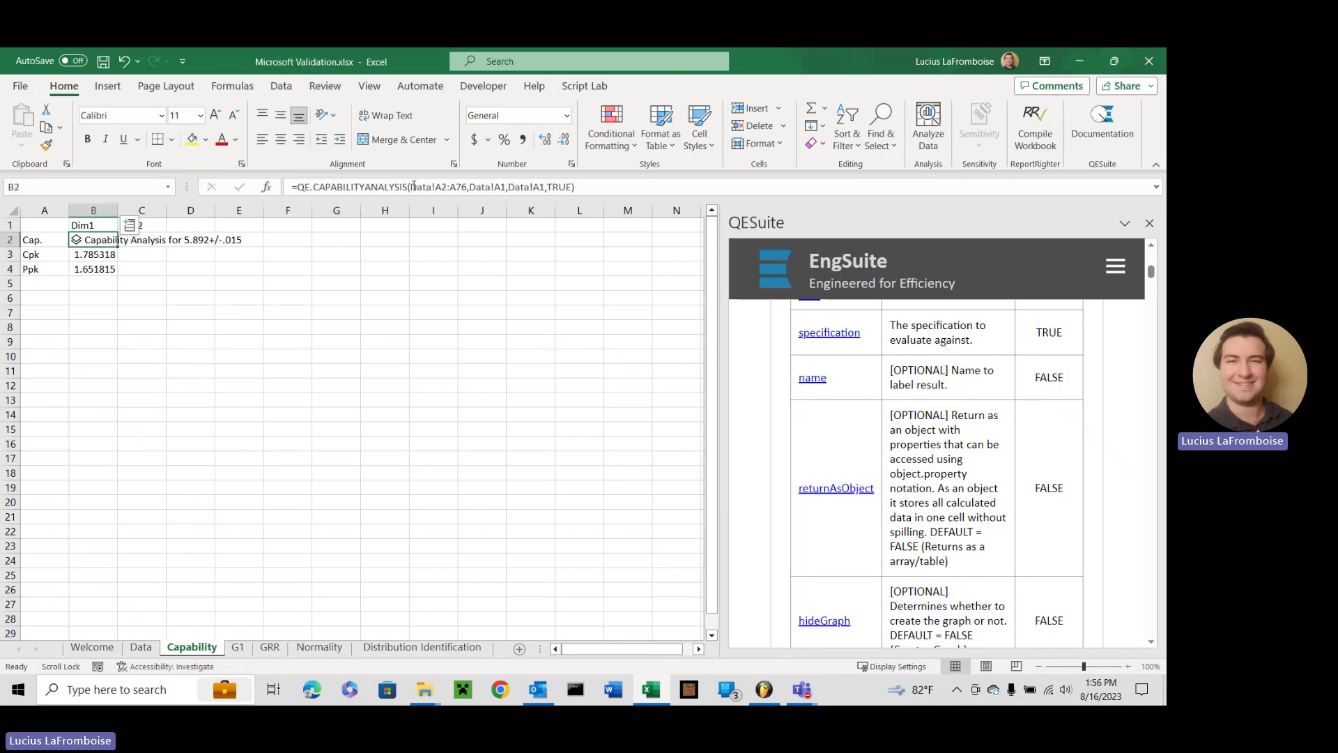
pyautogui.click(573, 186)
pyautogui.write(', ')
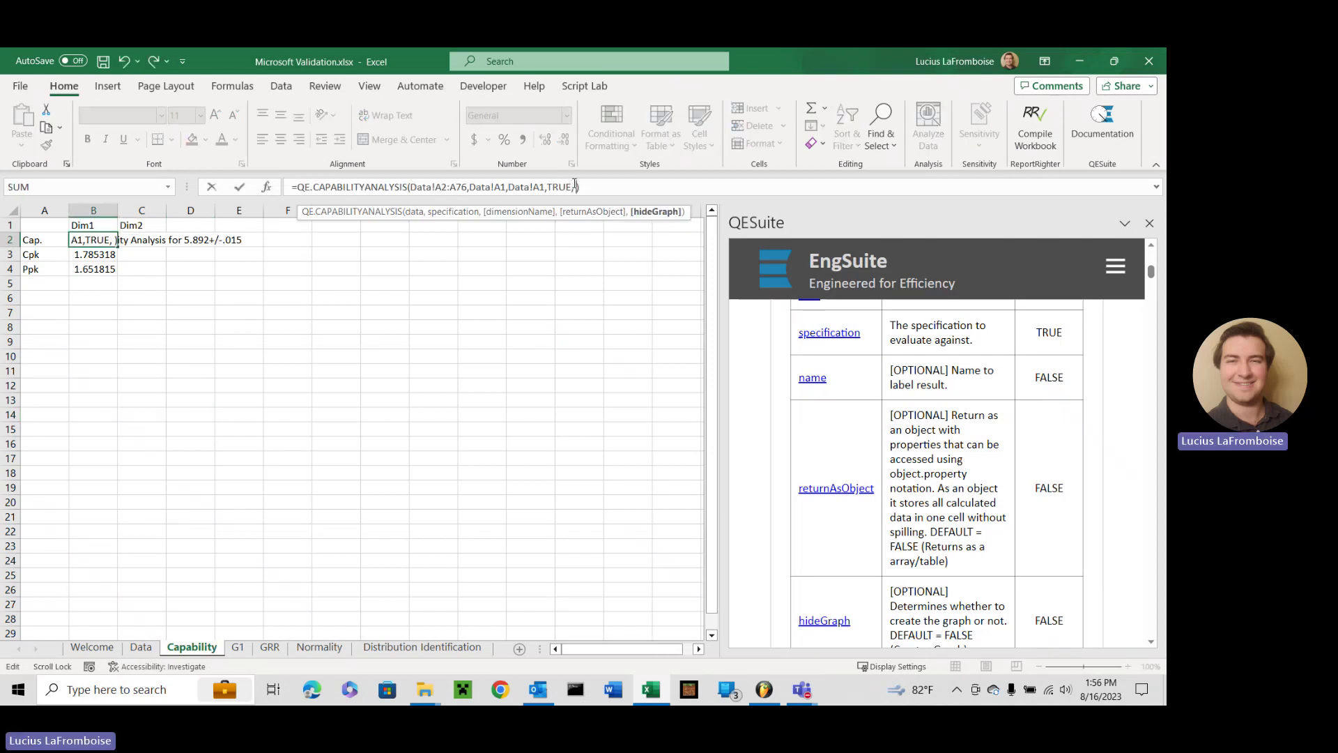
pyautogui.write('Tru')
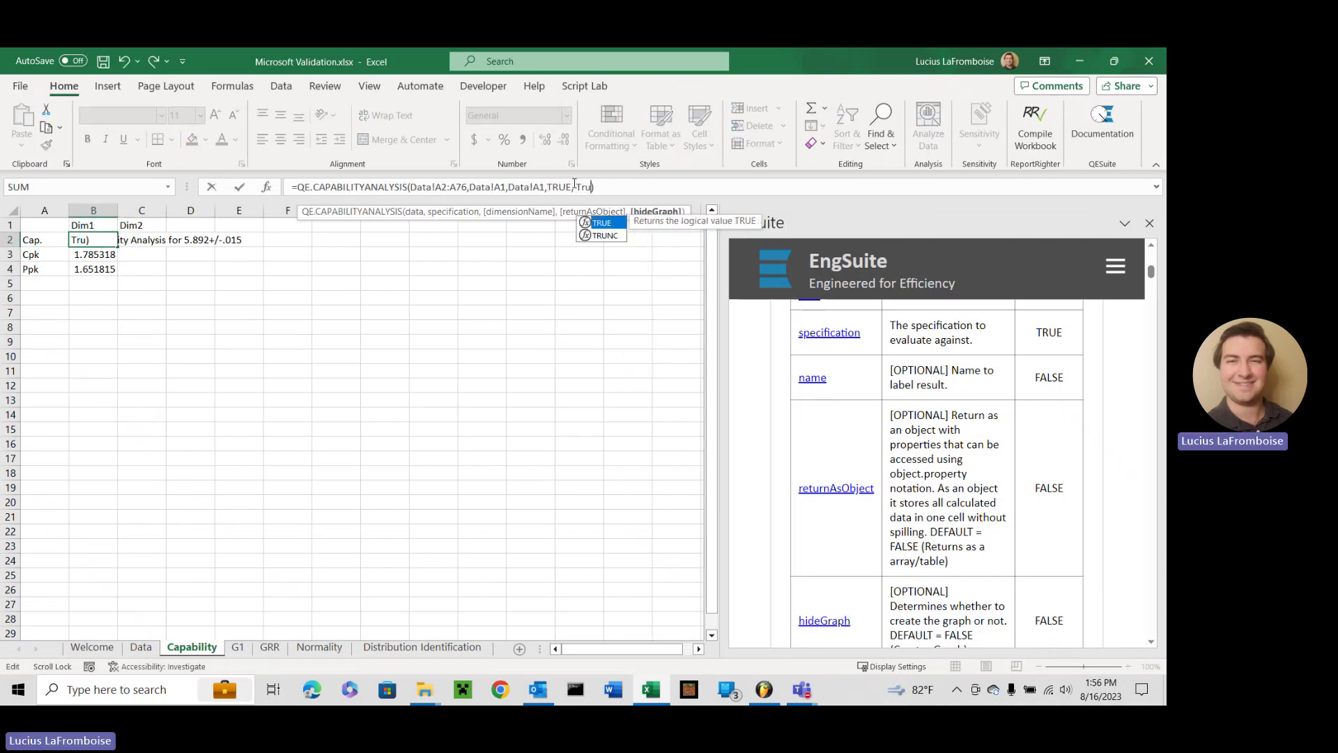
pyautogui.doubleClick(602, 222)
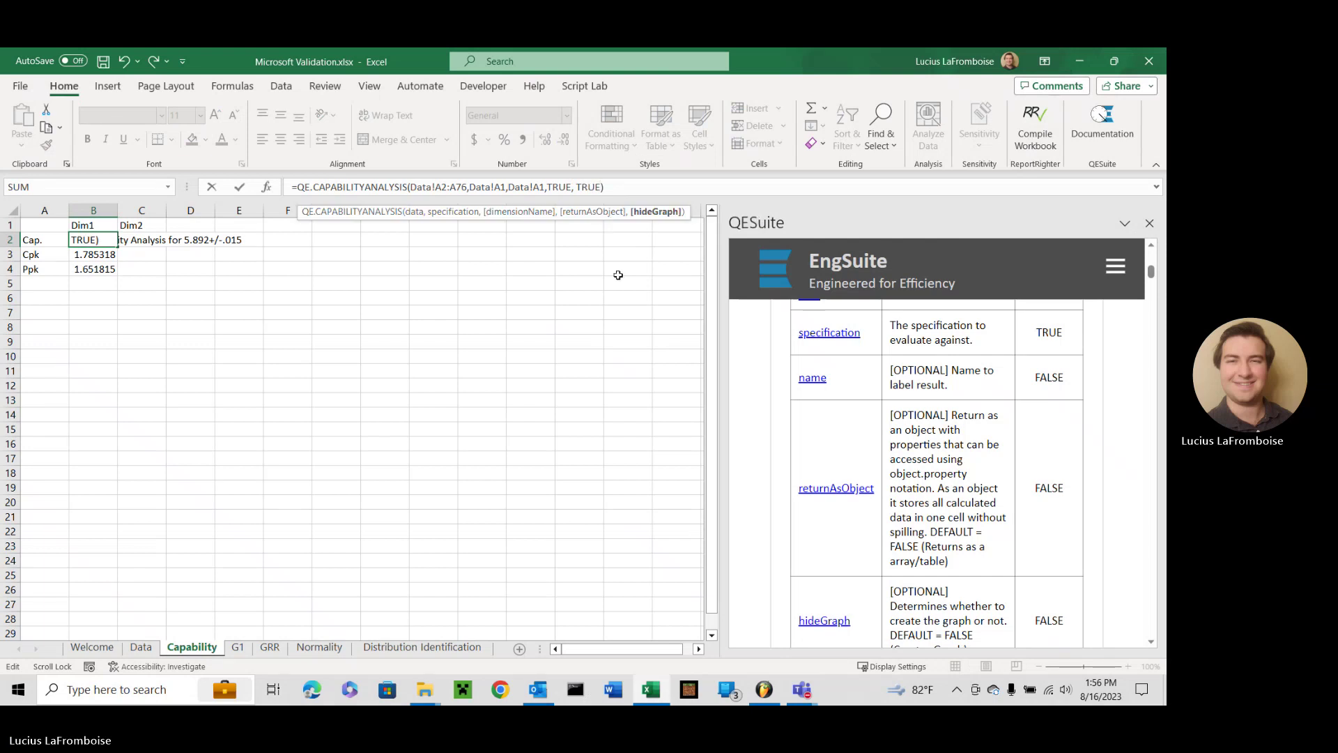
pyautogui.press('Return')
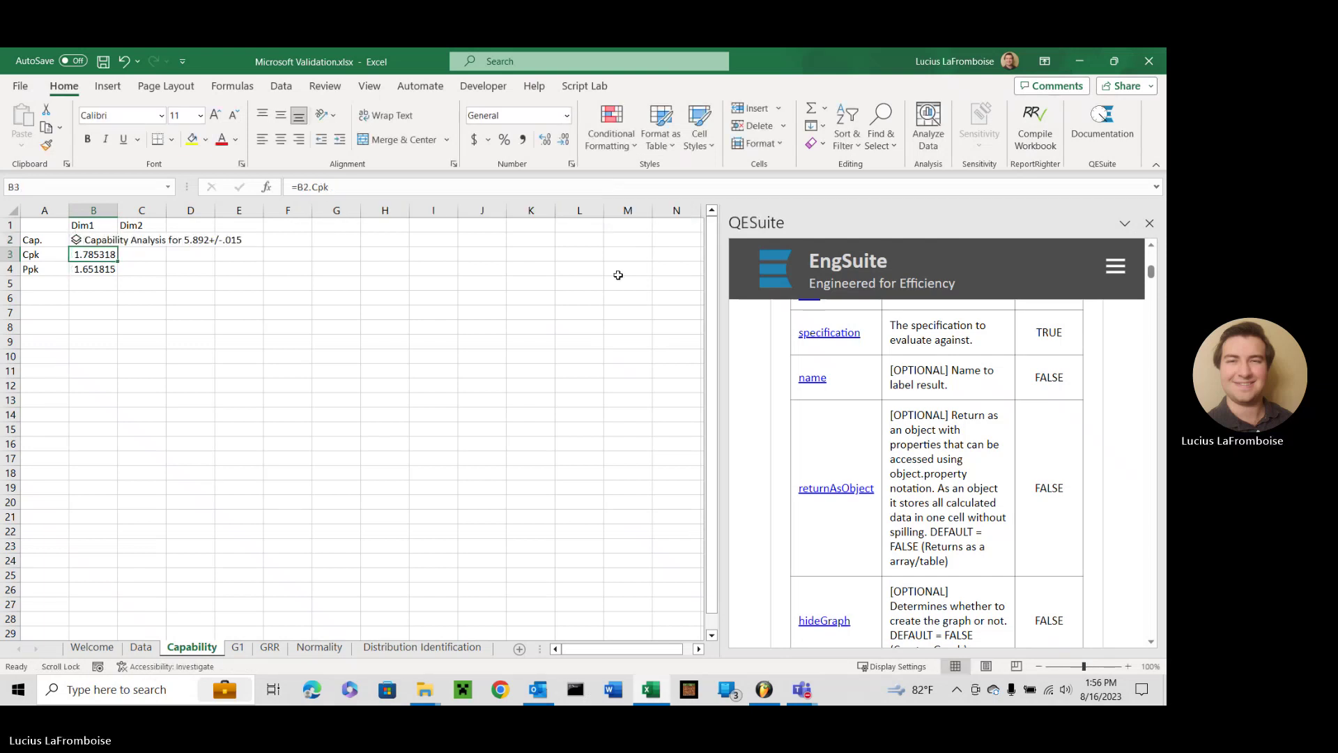
# - Change hideGraph to FALSE and drag the regenerated chart right beside the results
pyautogui.doubleClick(84, 241)
pyautogui.click(592, 186)
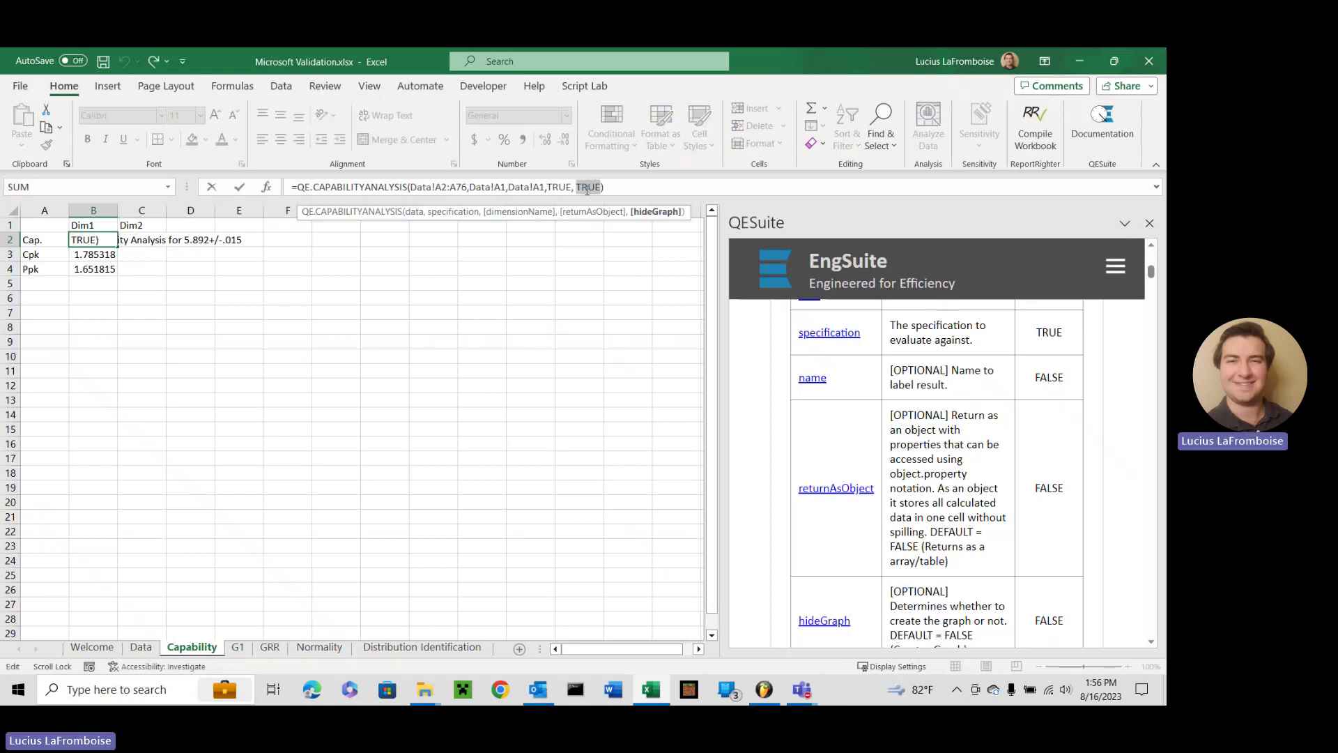
pyautogui.doubleClick(591, 186)
pyautogui.write('FALSE')
pyautogui.press('Return')
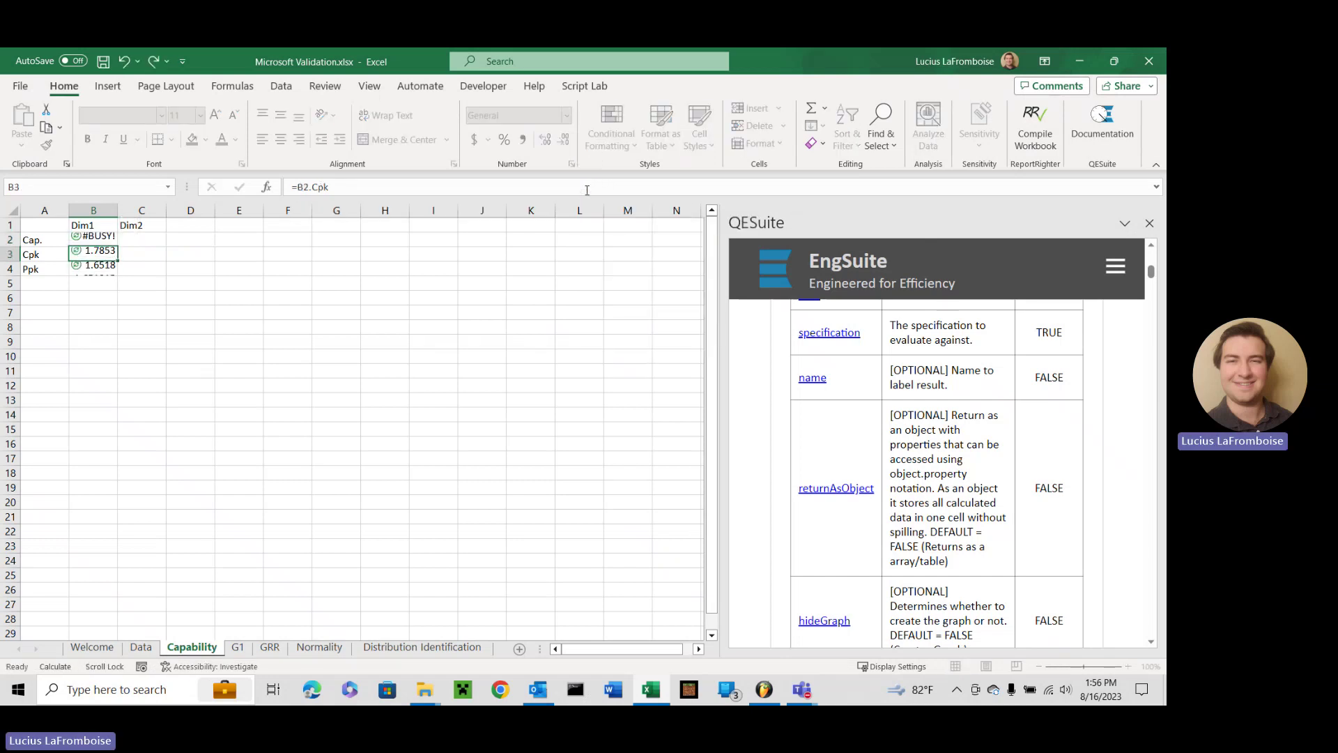
pyautogui.moveTo(327, 267); pyautogui.dragTo(616, 267)
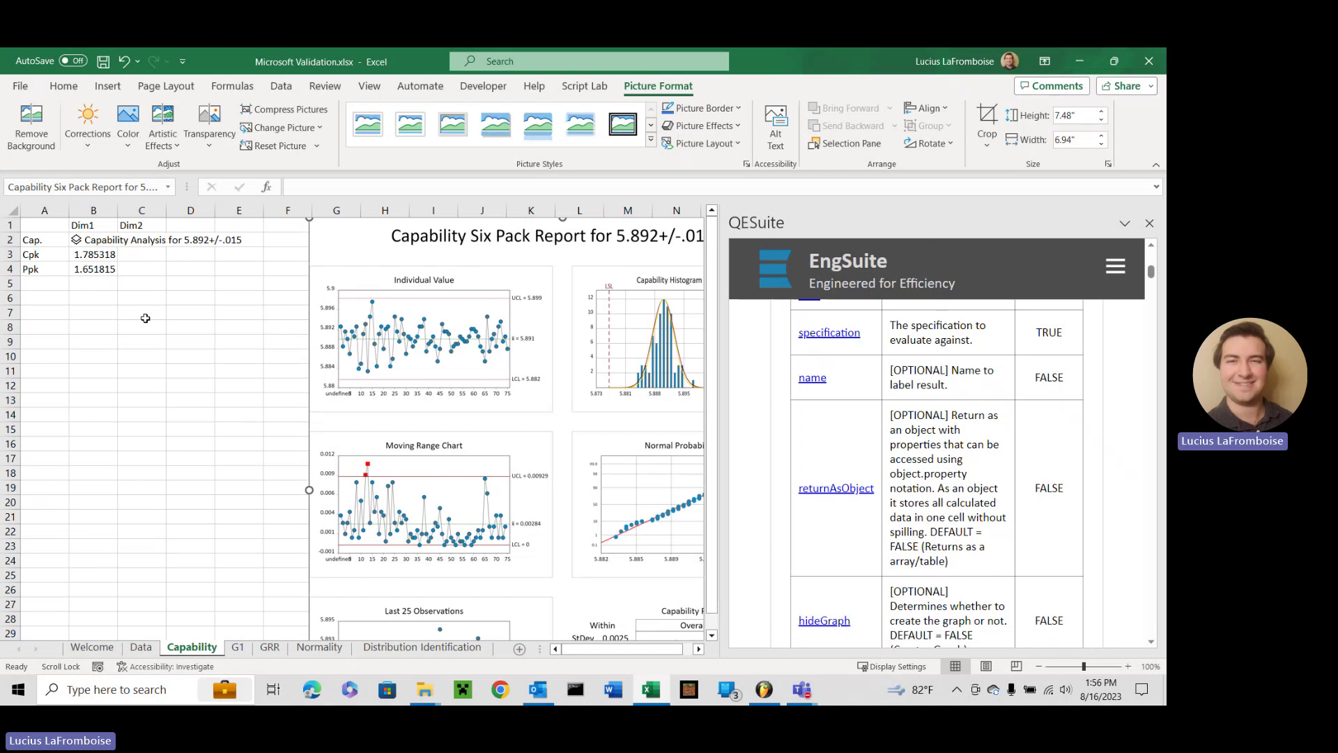
# - Set B2's specification to Data!A2 and name to Data!A1, yielding error 5003.1 and #FIELD!
pyautogui.click(112, 240)
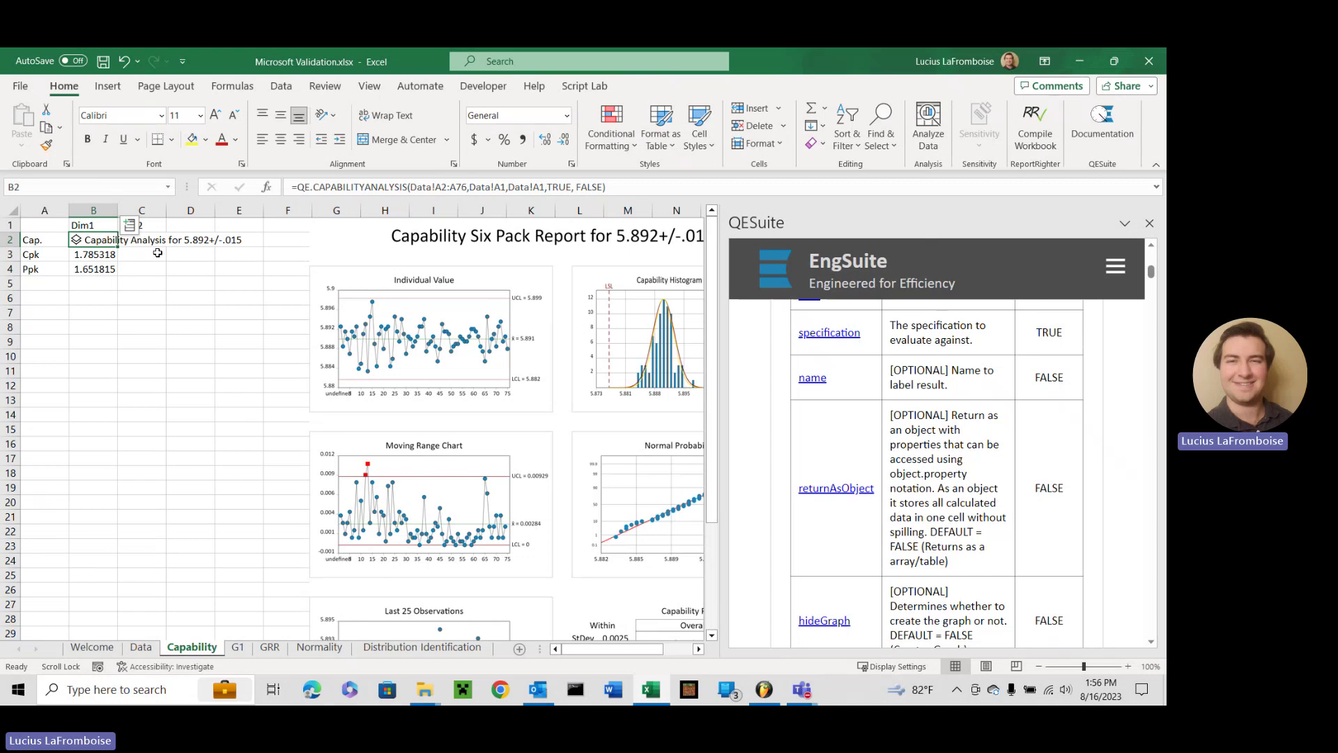
pyautogui.click(543, 187)
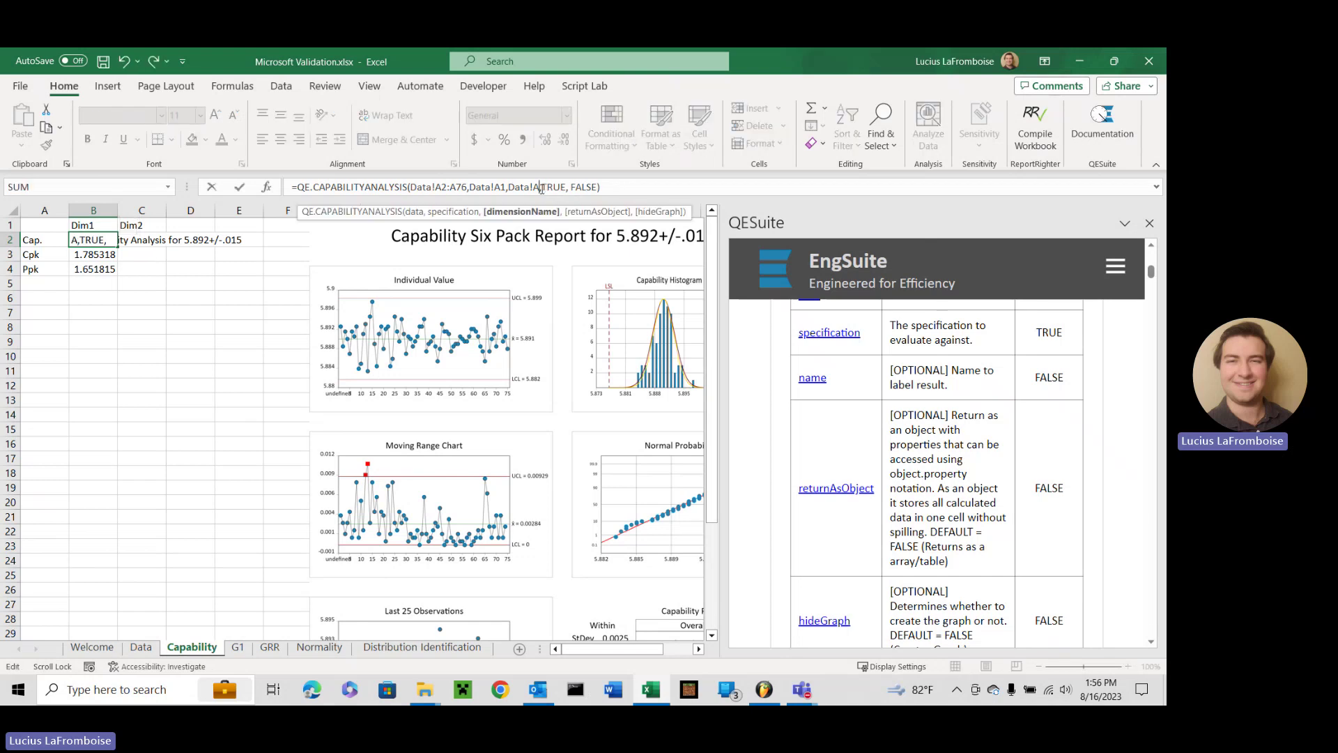
pyautogui.press('Return')
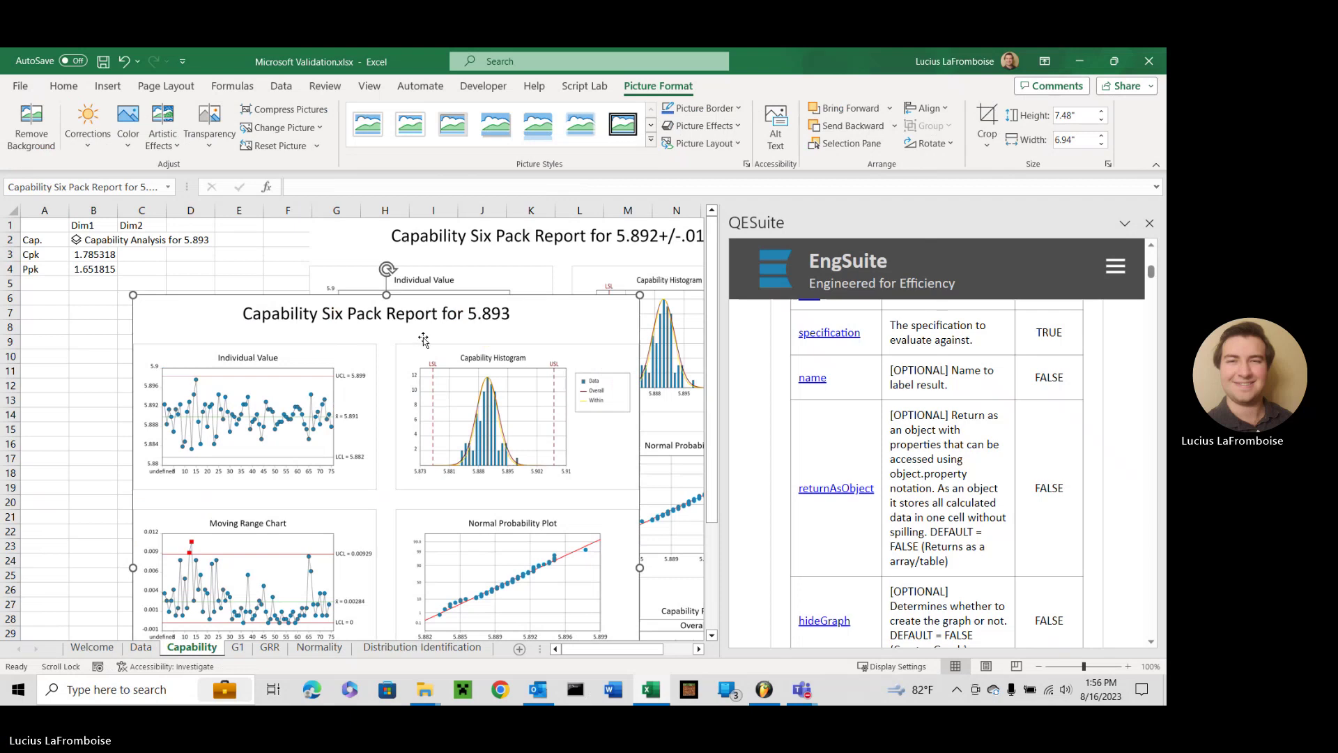
pyautogui.click(92, 240)
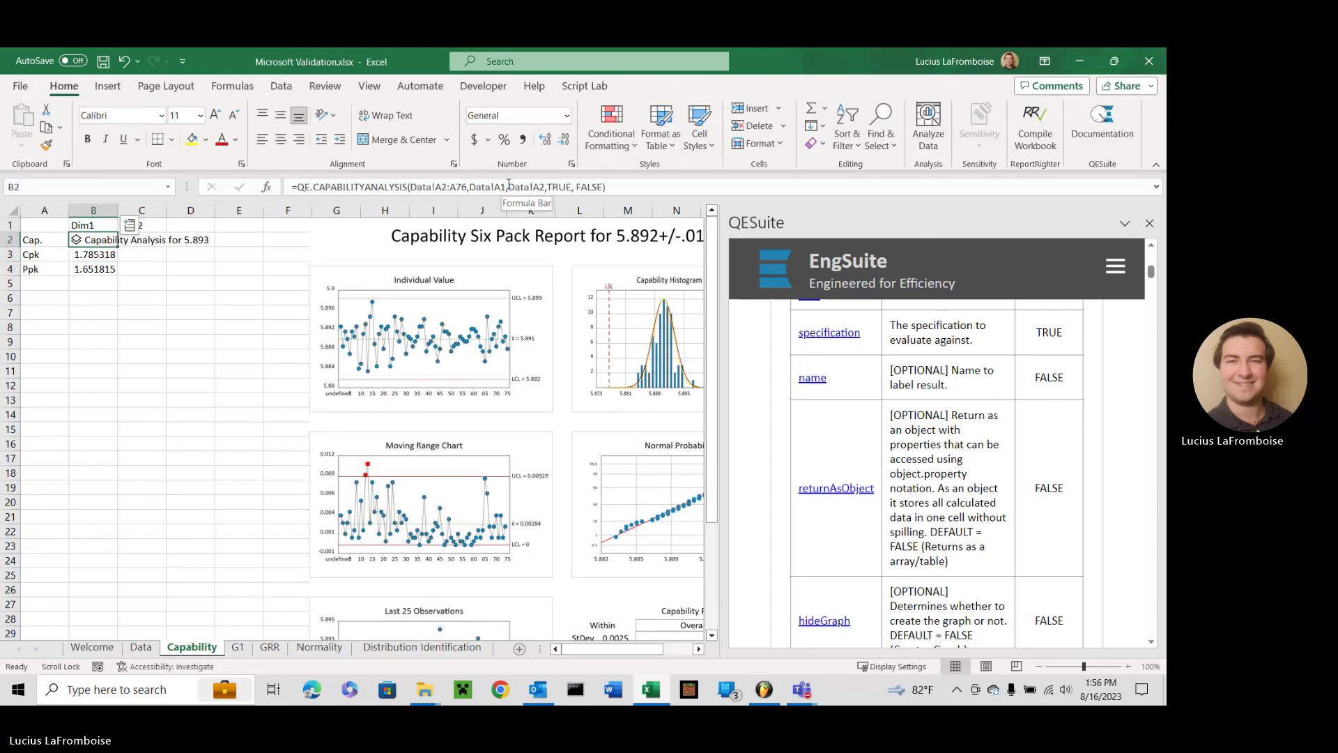
pyautogui.click(509, 187)
pyautogui.press('BackSpace')
pyautogui.write('2')
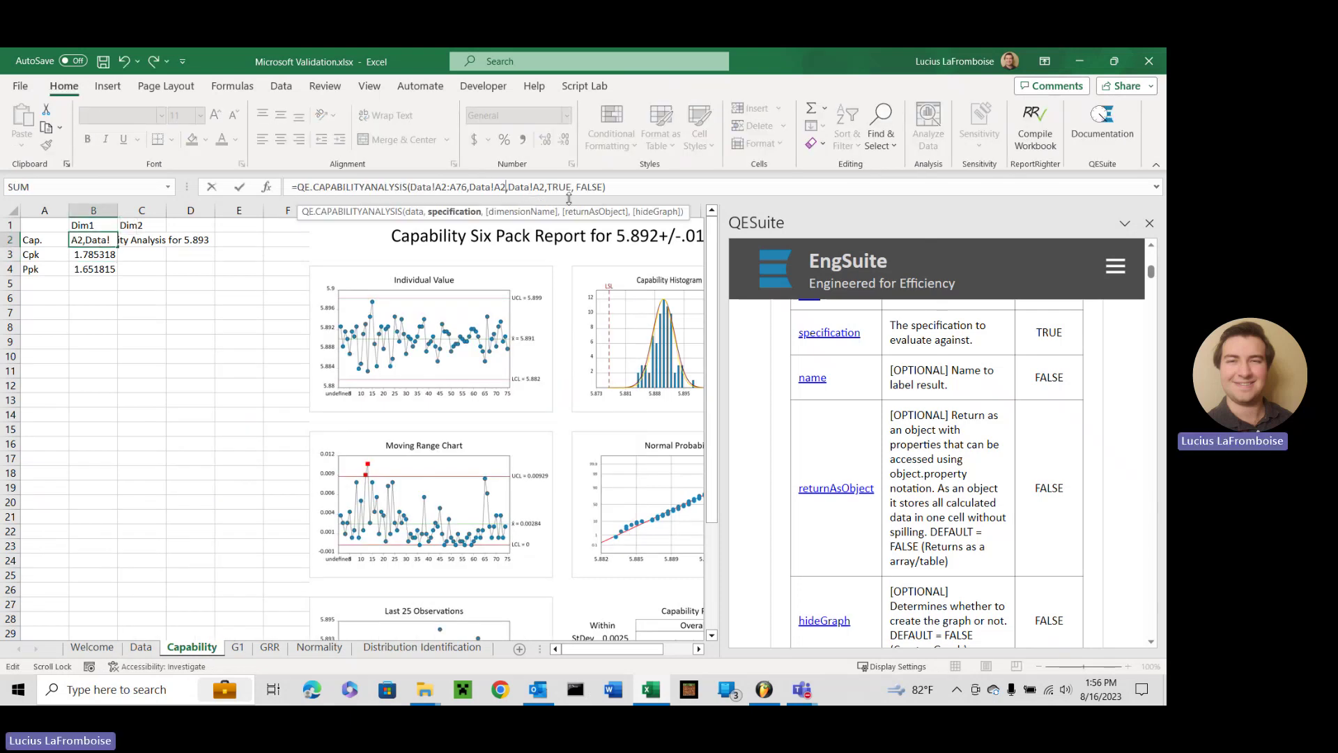
pyautogui.click(544, 187)
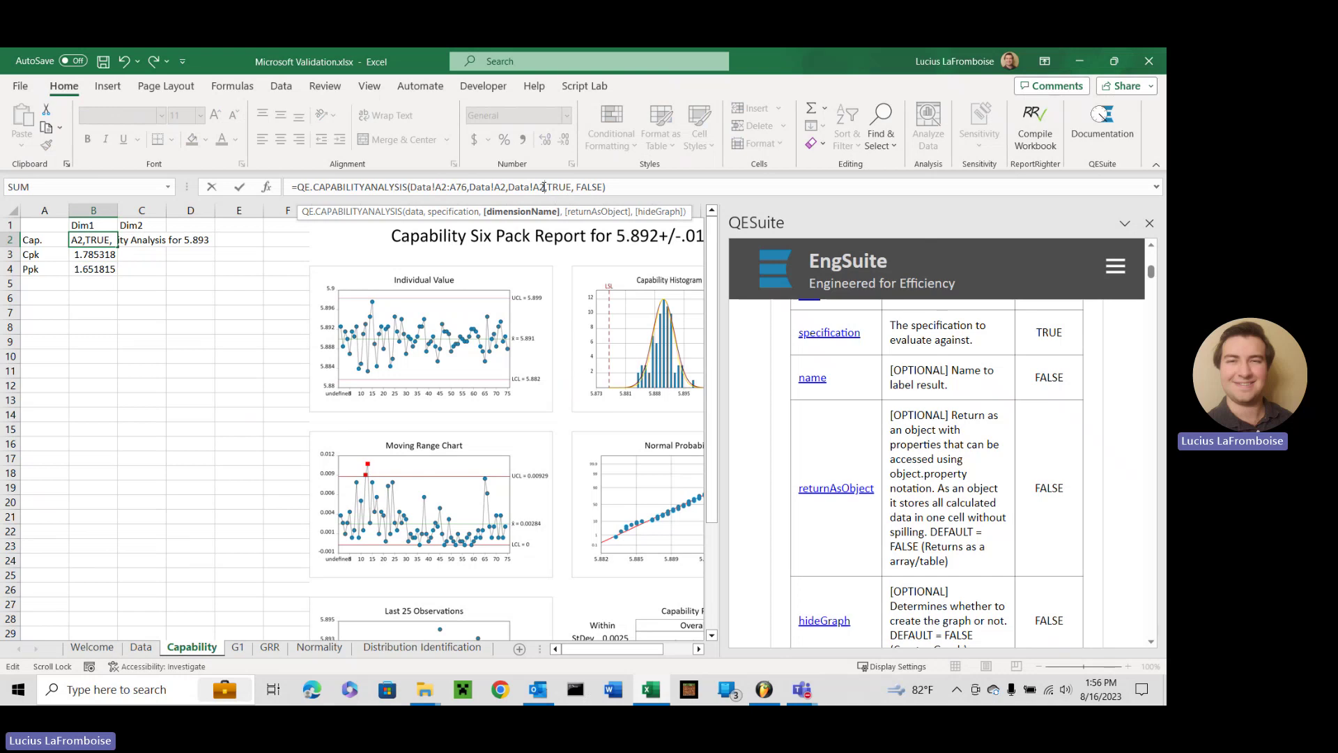
pyautogui.press('BackSpace')
pyautogui.write('1')
pyautogui.press('Return')
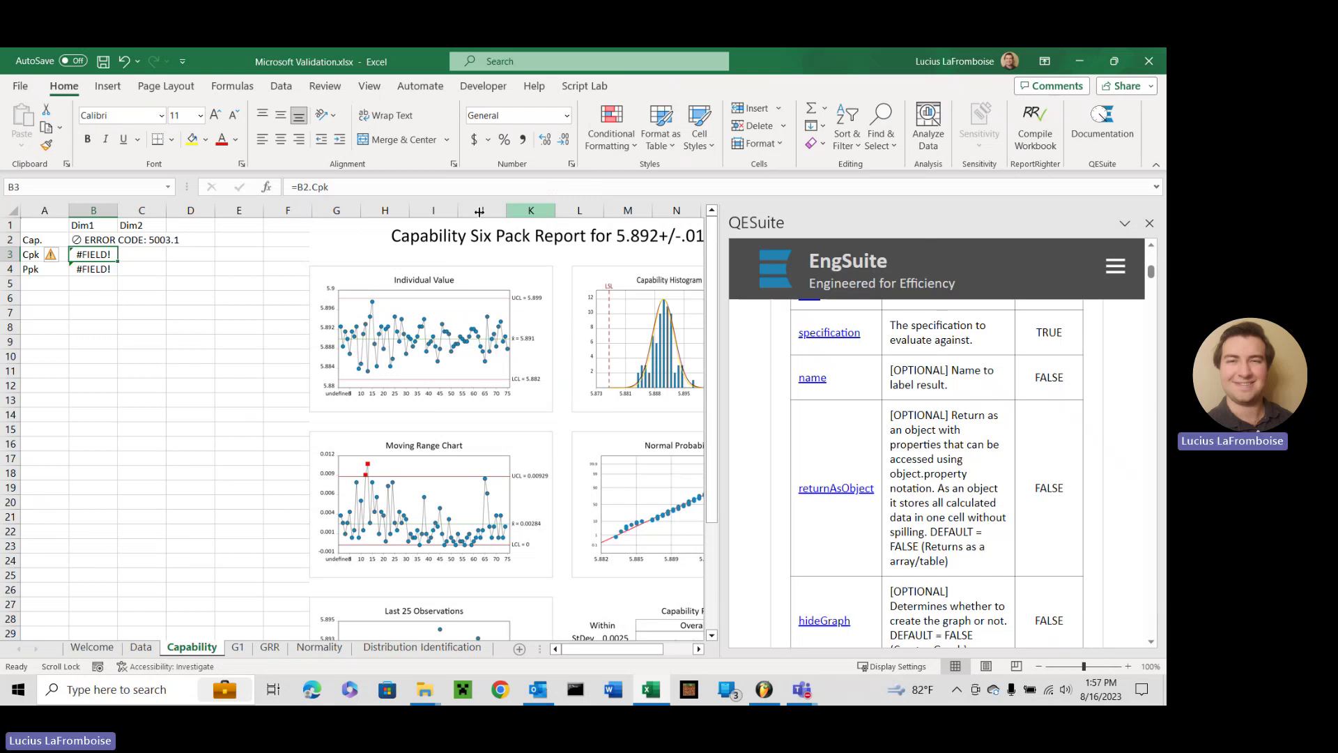
# - Review B2's SPECIFICATION NOT VALID error, then delete the Data!A2 specification reference from its formula
pyautogui.click(76, 239)
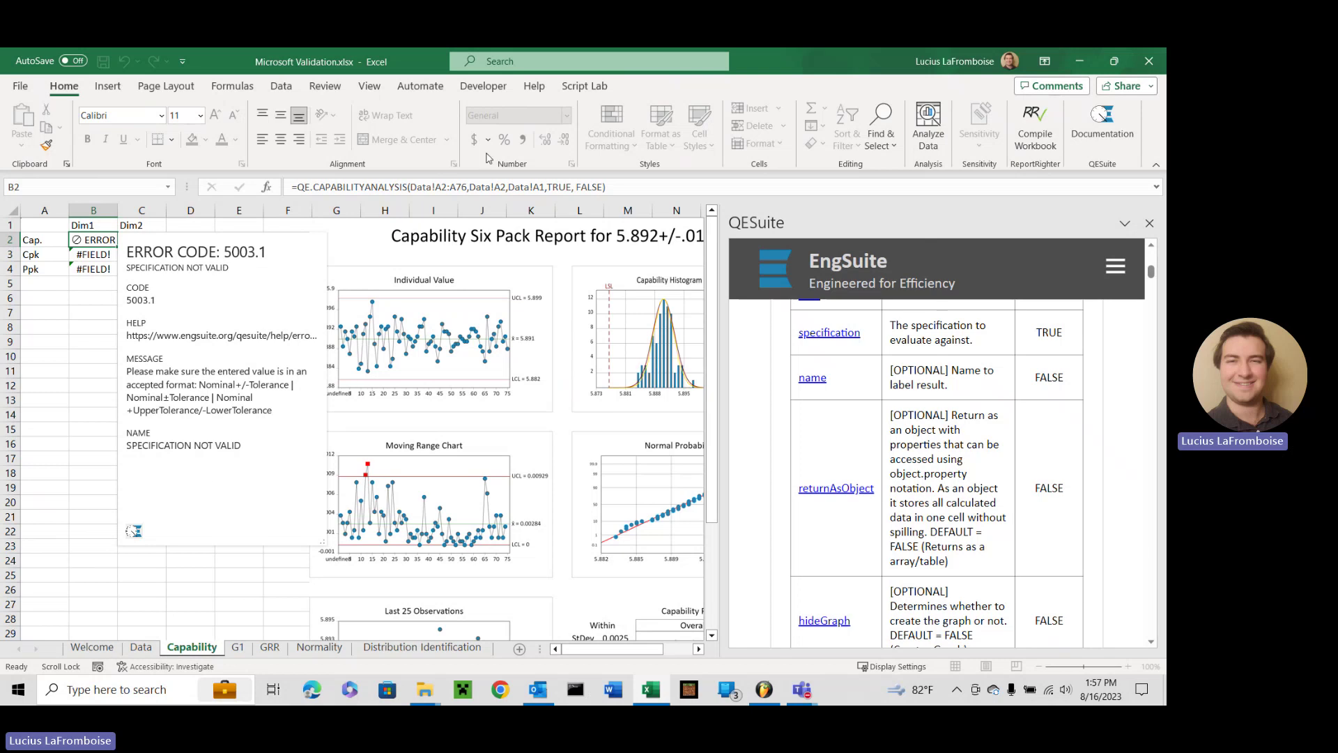
pyautogui.doubleClick(481, 187)
pyautogui.moveTo(481, 186)
pyautogui.mouseDown()
pyautogui.moveTo(507, 190)
pyautogui.moveTo(491, 197)
pyautogui.mouseUp()
pyautogui.press('Delete')
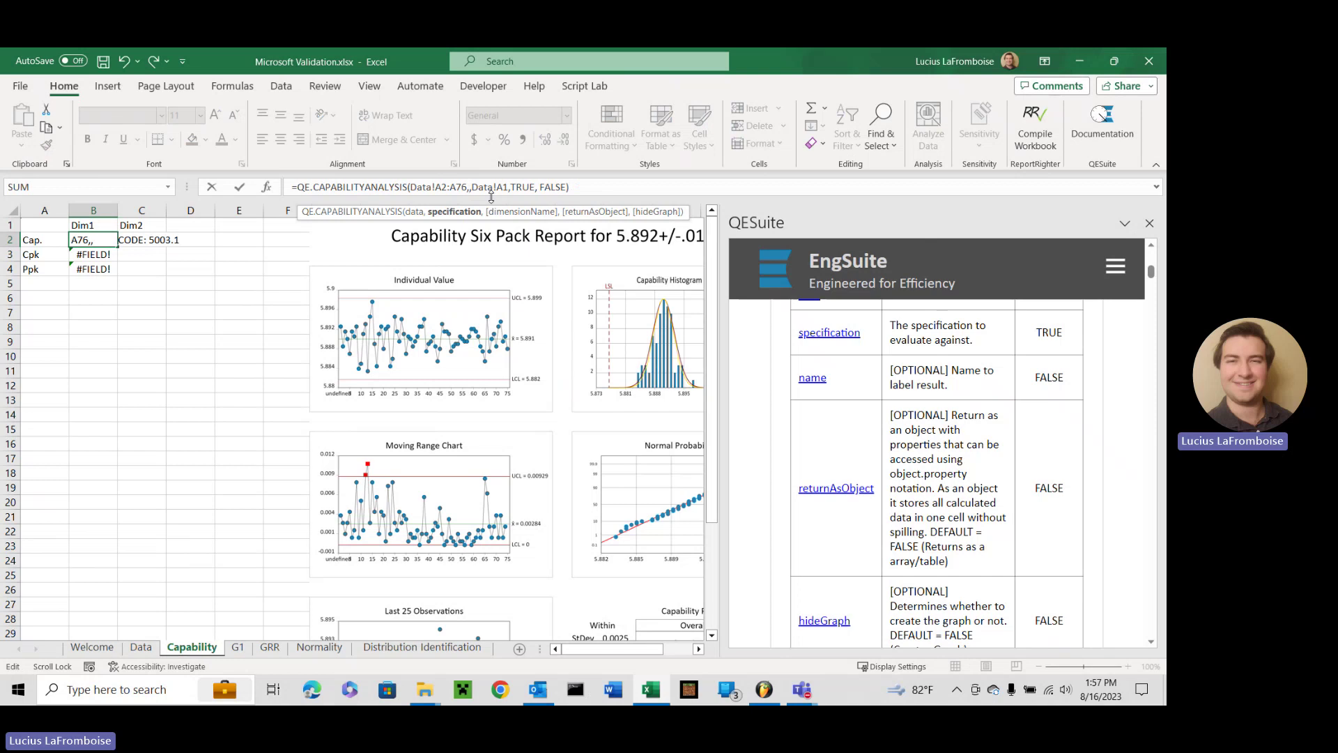
# - Enter "5.892+/-.015" in quotes as B2's specification argument and commit the formula
pyautogui.write('"')
pyautogui.write('"')
pyautogui.write('5.892')
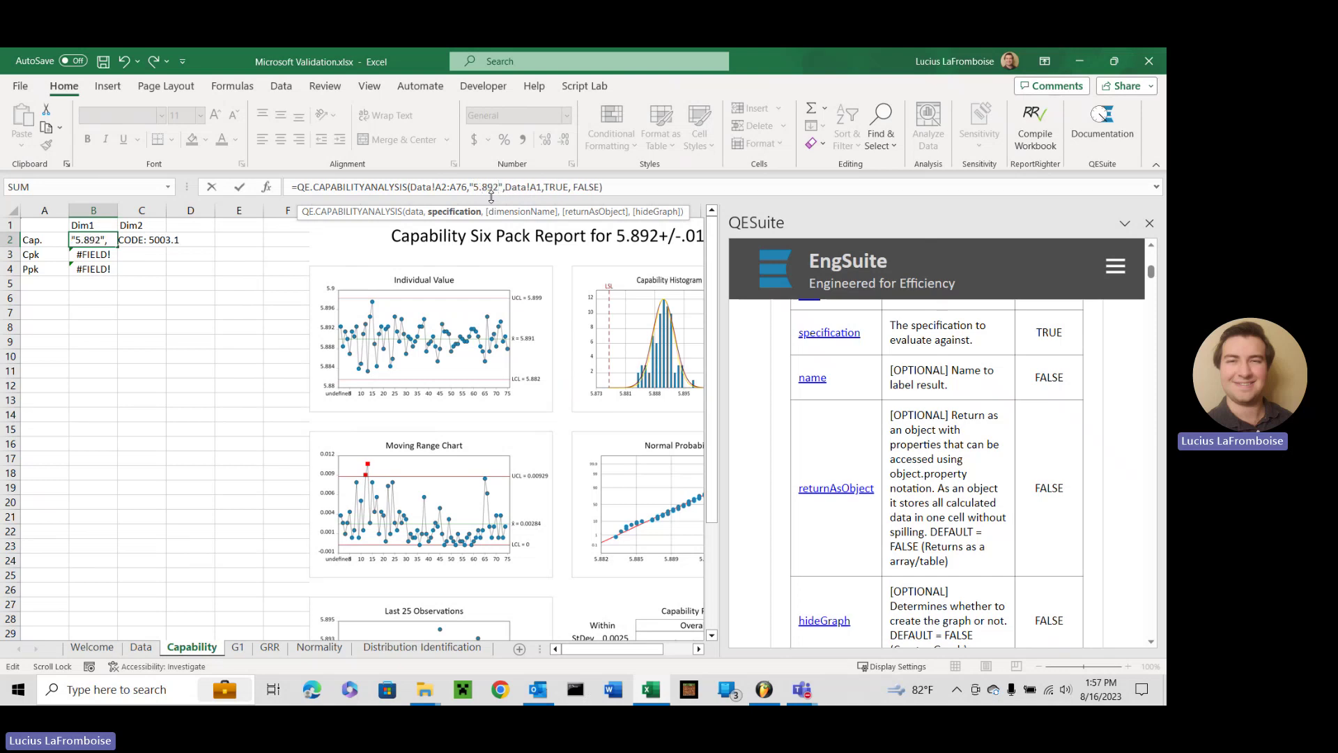
pyautogui.write('+/-')
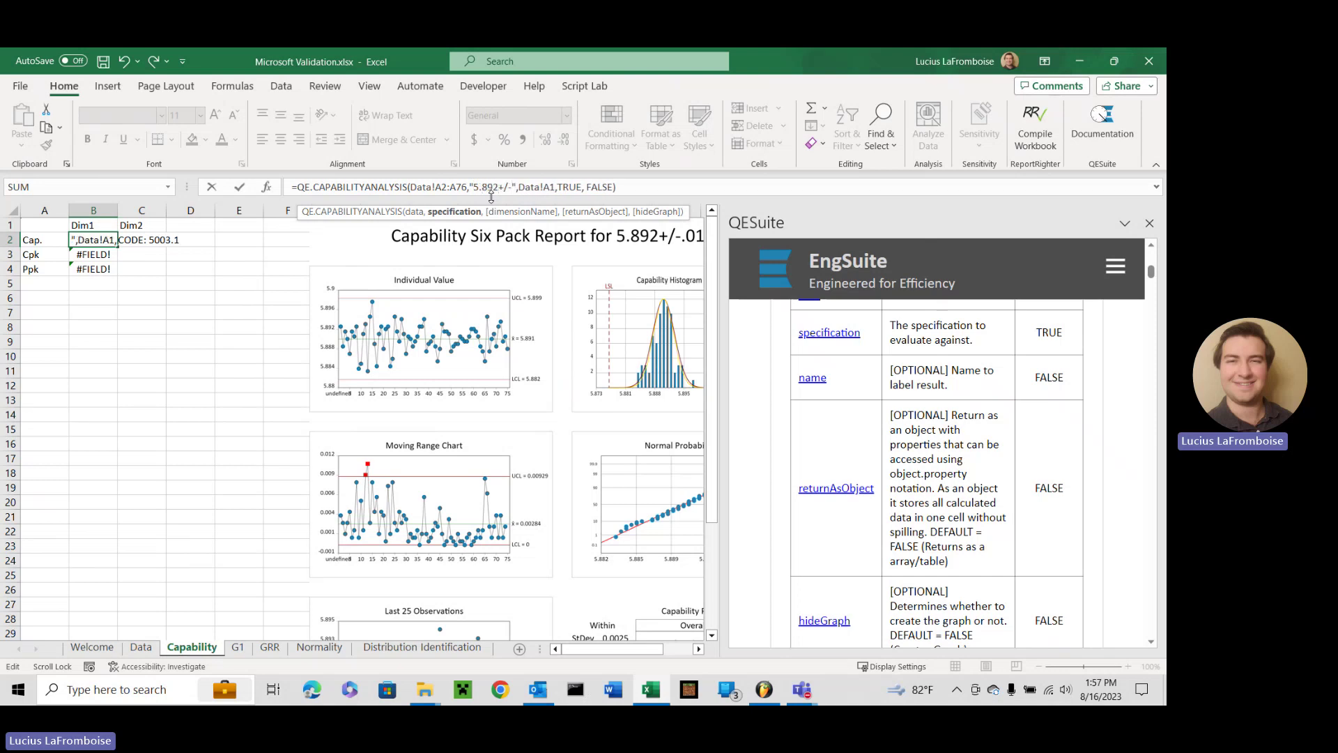
pyautogui.write('.015')
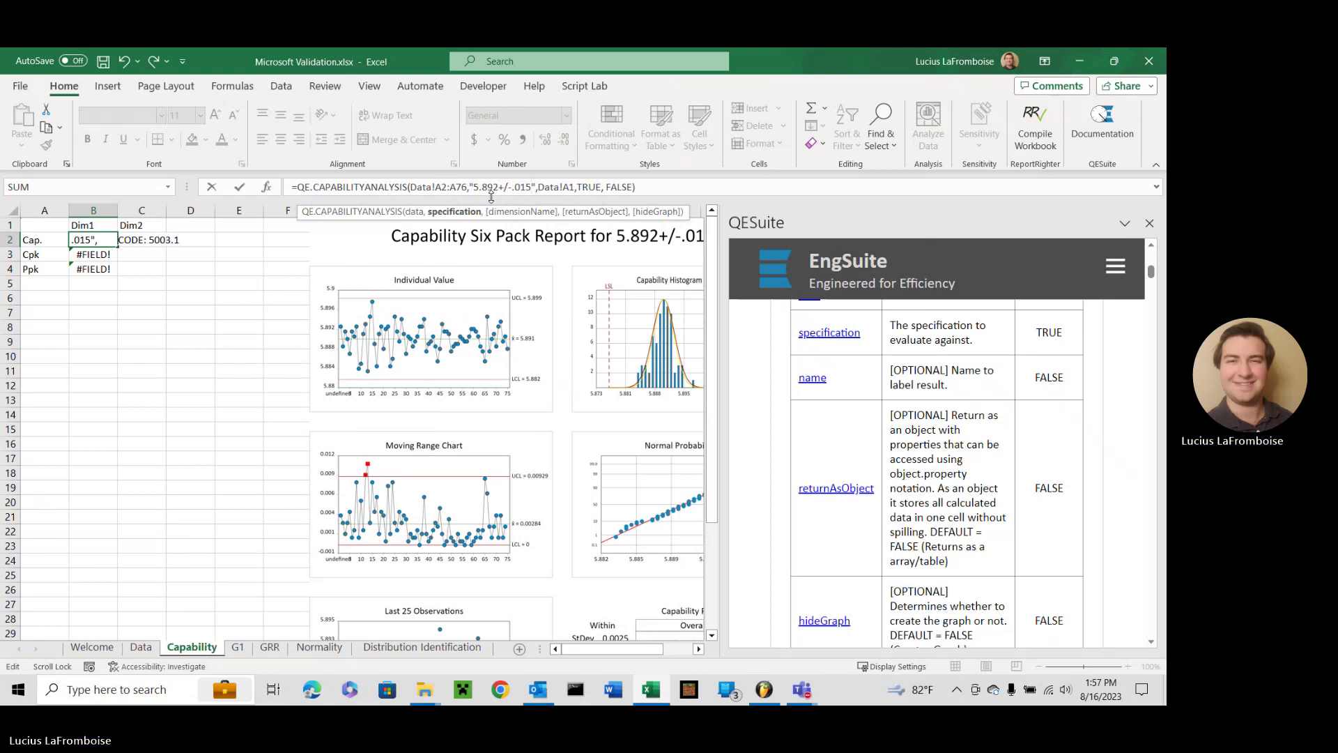
pyautogui.press('Return')
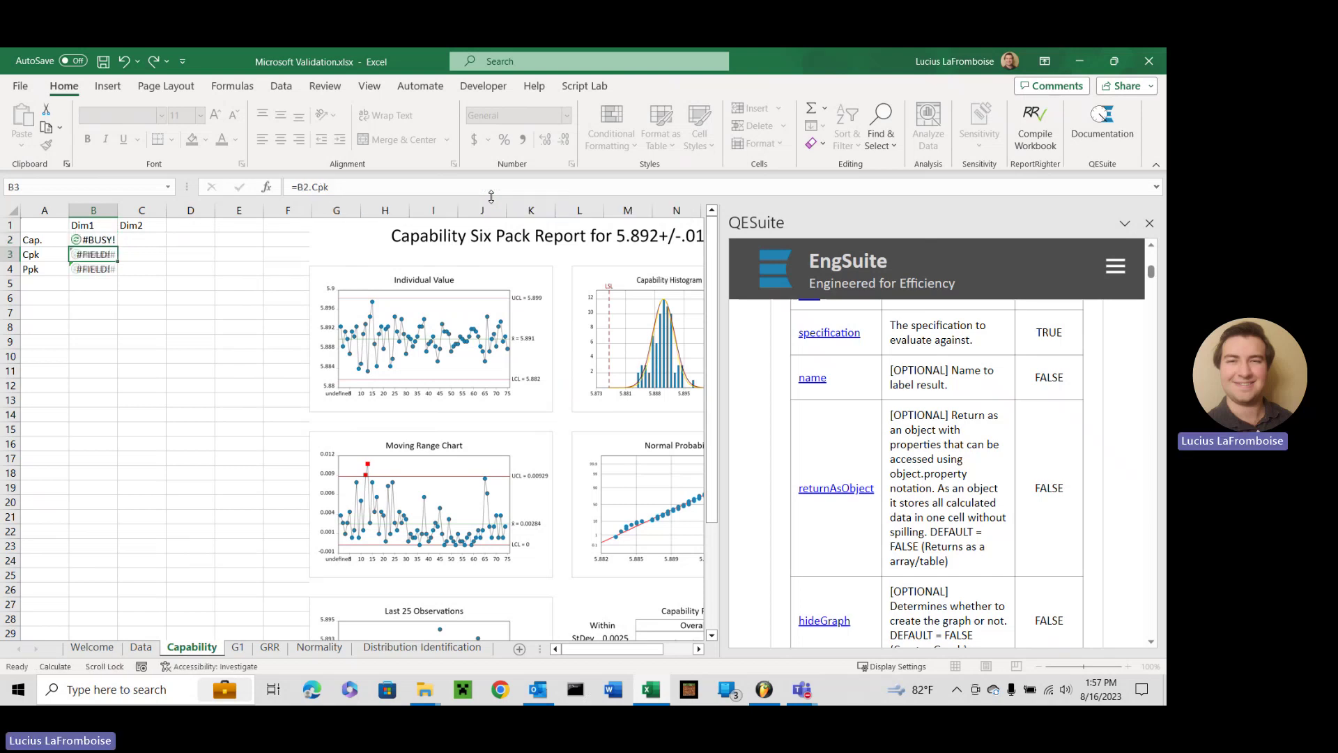